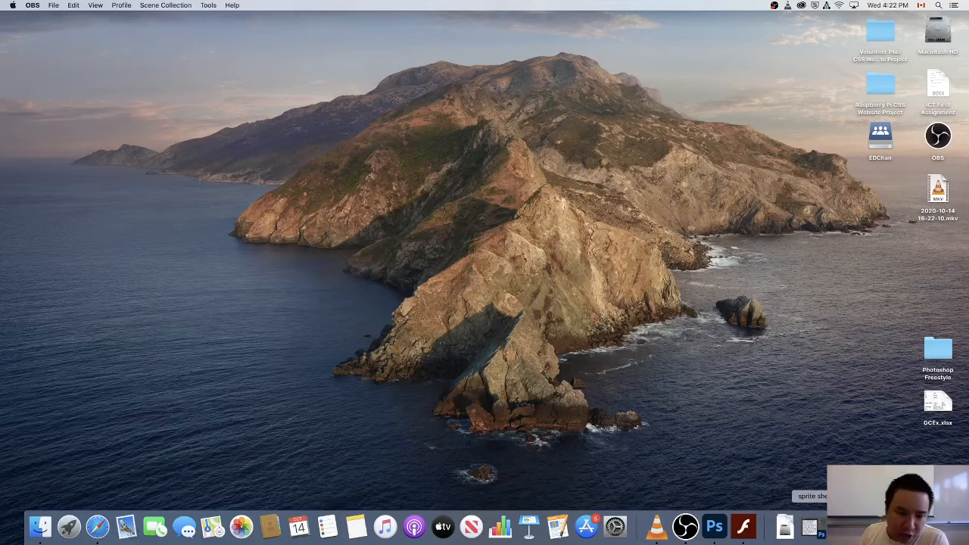
Switch to Safari, search Google for "sprite sheet" and browse the image results for examples
{"action": "left_click", "coordinate": [810, 527]}
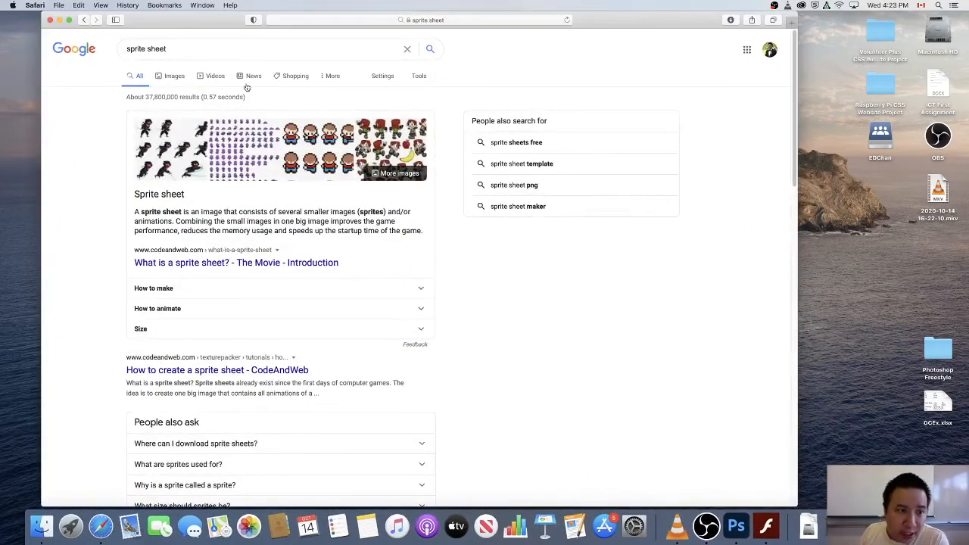
{"action": "left_click", "coordinate": [174, 48]}
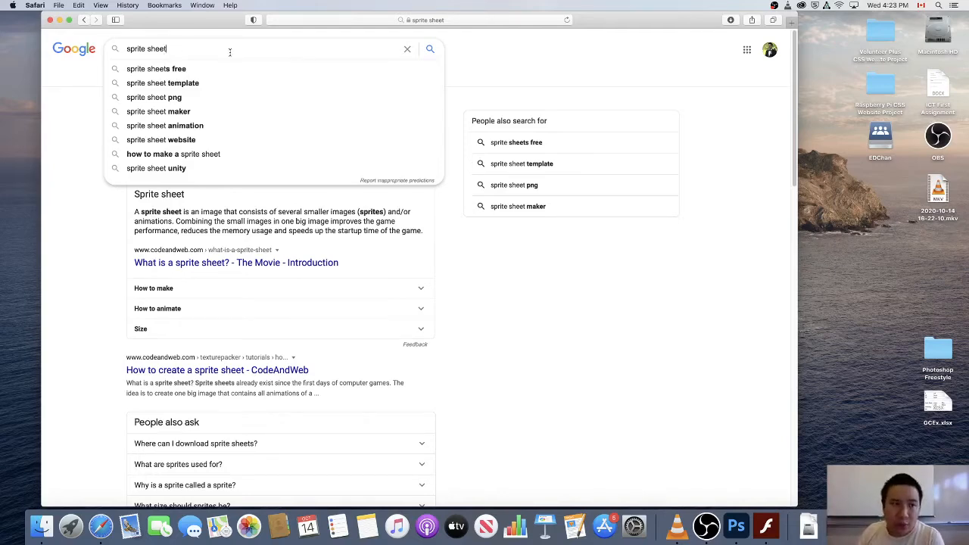
{"action": "key", "text": "Return"}
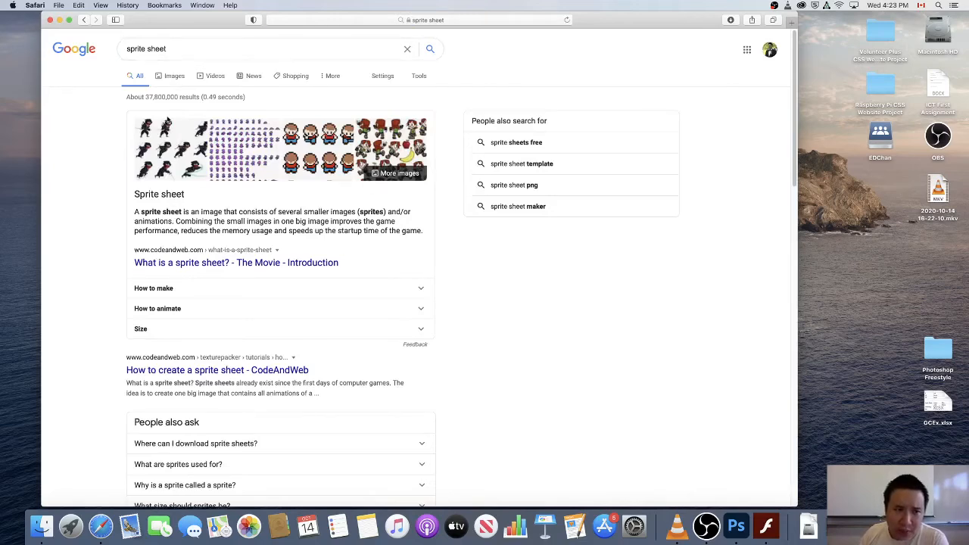
{"action": "left_click", "coordinate": [175, 76]}
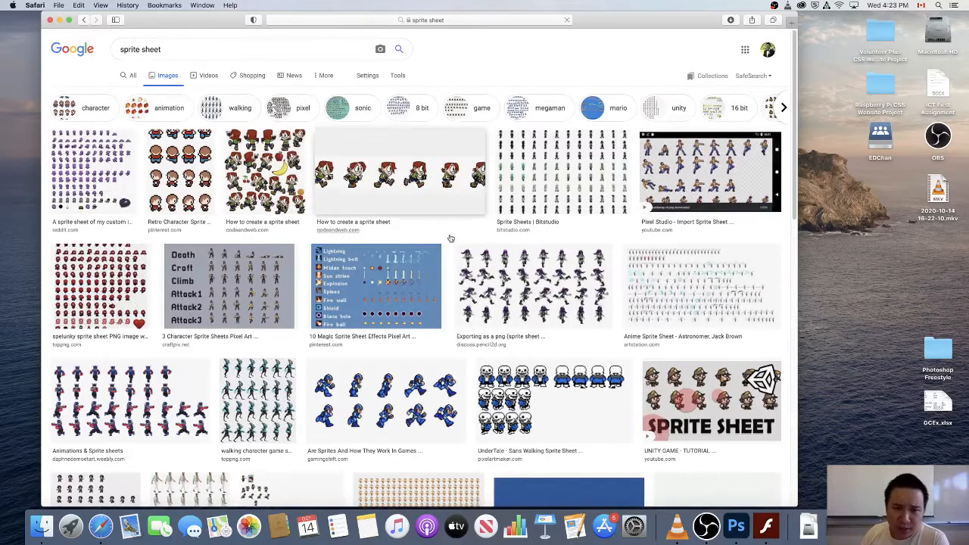
{"action": "scroll", "coordinate": [480, 214], "scroll_direction": "down", "scroll_amount": 6}
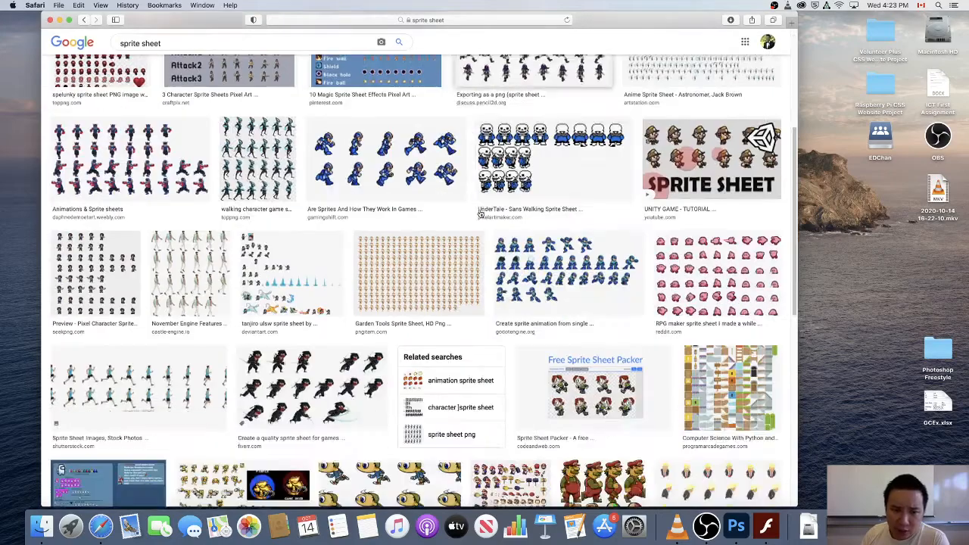
{"action": "scroll", "coordinate": [479, 214], "scroll_direction": "down", "scroll_amount": 3}
Return to the web results, open The Spriters Resource site and dismiss its floating video ad
{"action": "key", "text": "super+bracketleft"}
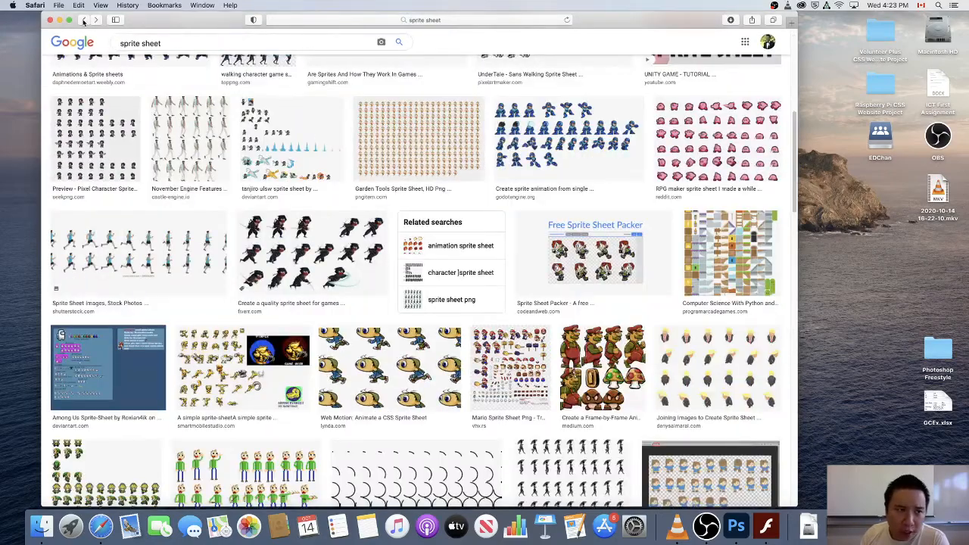
{"action": "scroll", "coordinate": [360, 206], "scroll_direction": "down", "scroll_amount": 5}
{"action": "scroll", "coordinate": [361, 212], "scroll_direction": "down", "scroll_amount": 2}
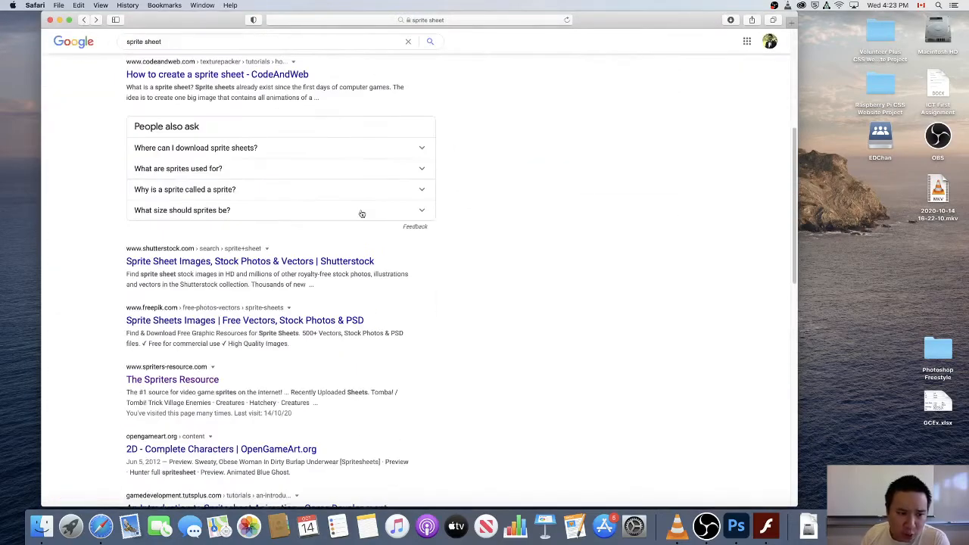
{"action": "left_click", "coordinate": [179, 381]}
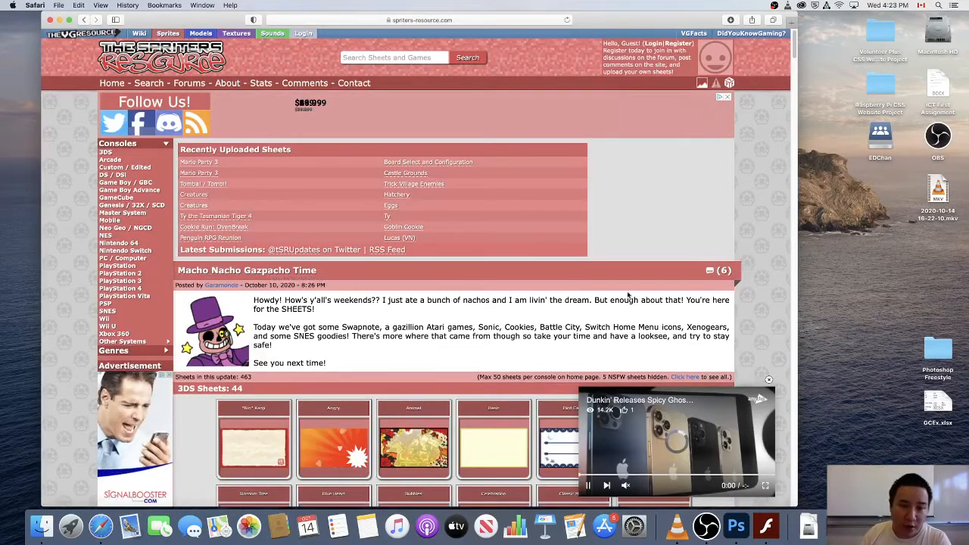
{"action": "left_click", "coordinate": [768, 380]}
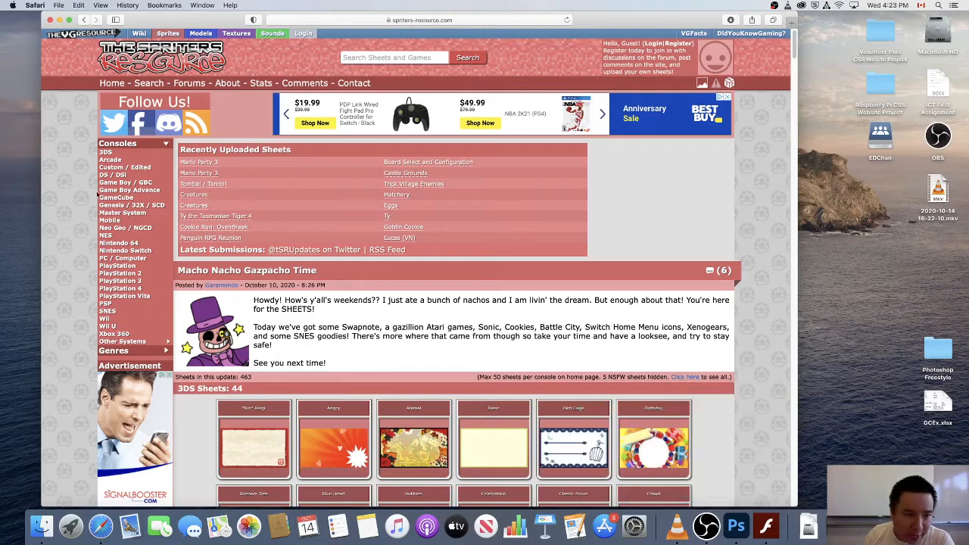
Browse the SNES games under the letter S and open Street Fighter II / Street Fighter II: Turbo
{"action": "left_click", "coordinate": [108, 311]}
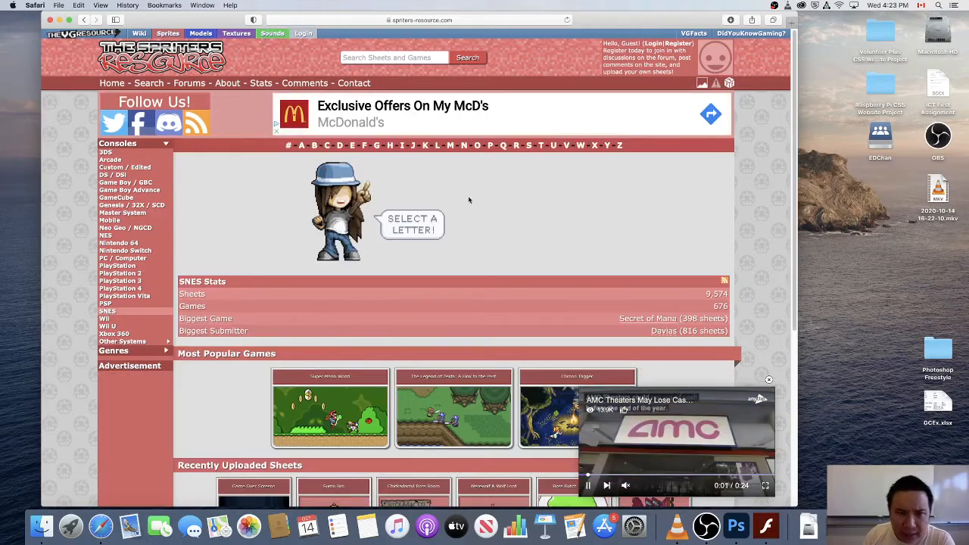
{"action": "left_click", "coordinate": [529, 146]}
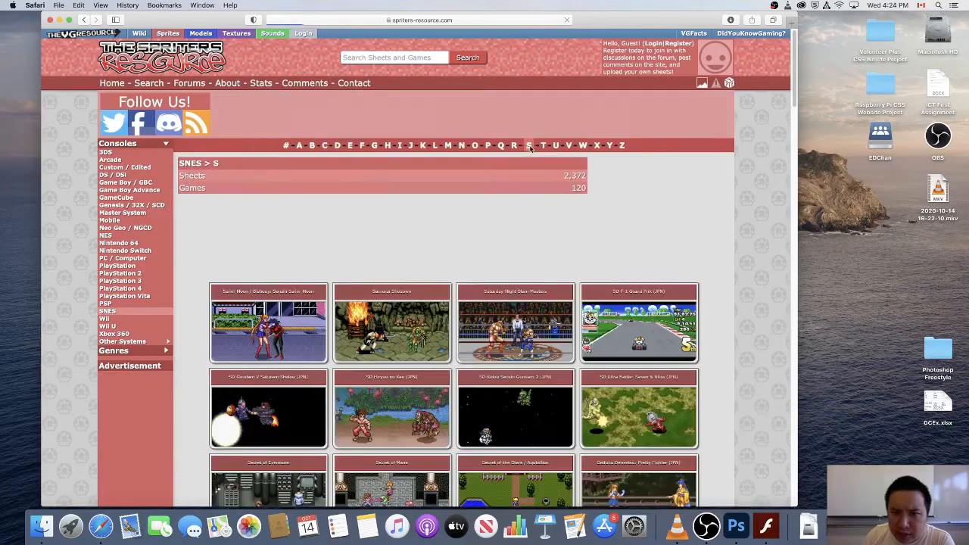
{"action": "scroll", "coordinate": [366, 256], "scroll_direction": "down", "scroll_amount": 5}
{"action": "scroll", "coordinate": [366, 256], "scroll_direction": "down", "scroll_amount": 10}
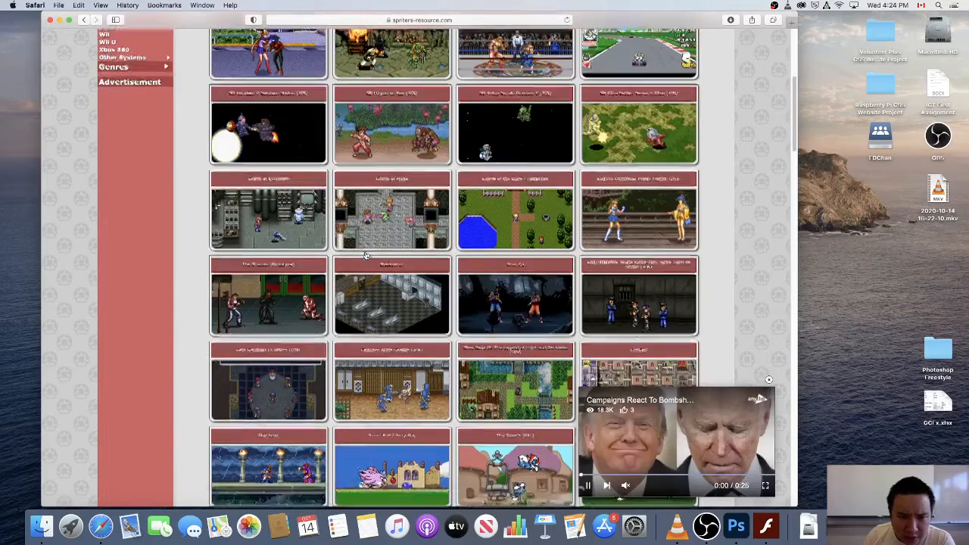
{"action": "scroll", "coordinate": [366, 257], "scroll_direction": "down", "scroll_amount": 10}
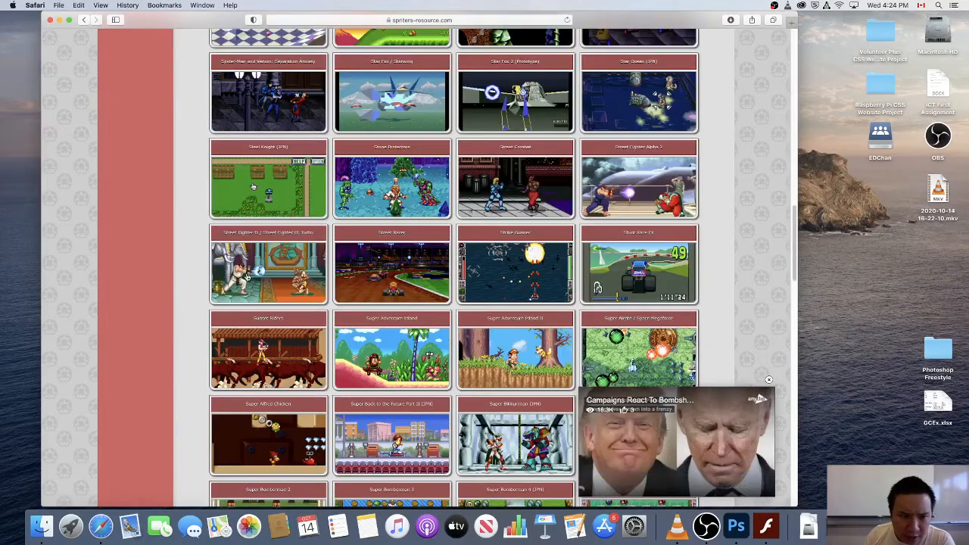
{"action": "left_click", "coordinate": [267, 237]}
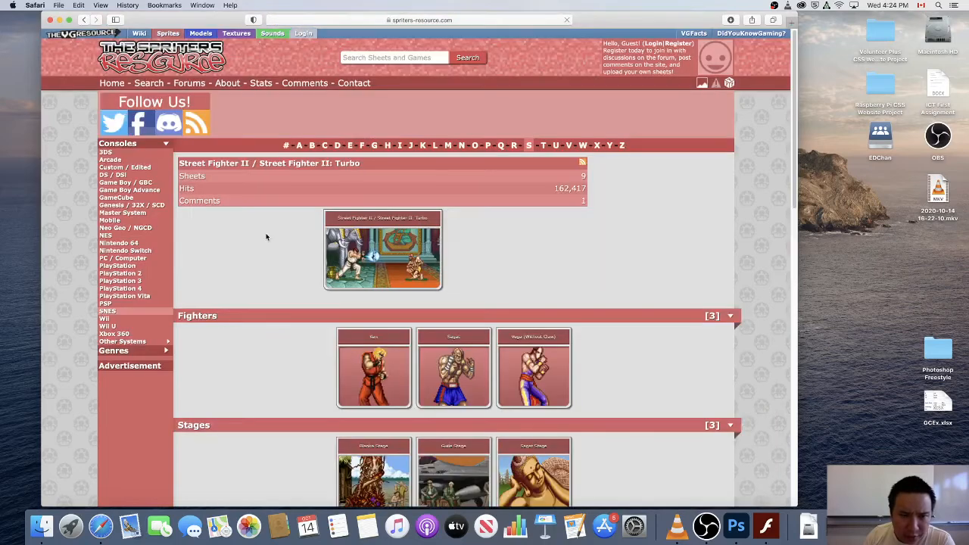
Open Ken's sprite sheet from the Fighters section, dismiss the video ad and examine the whole sheet
{"action": "scroll", "coordinate": [435, 227], "scroll_direction": "down", "scroll_amount": 3}
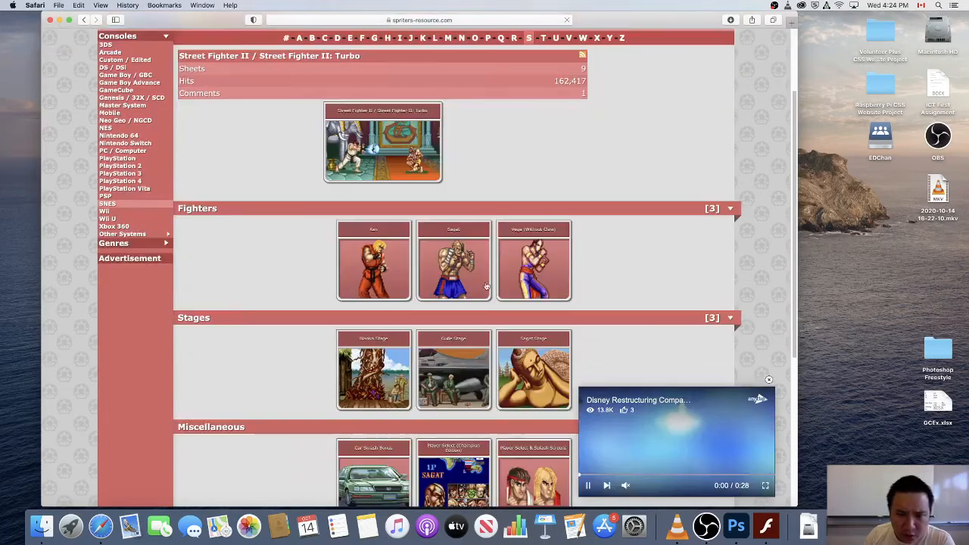
{"action": "left_click", "coordinate": [376, 262]}
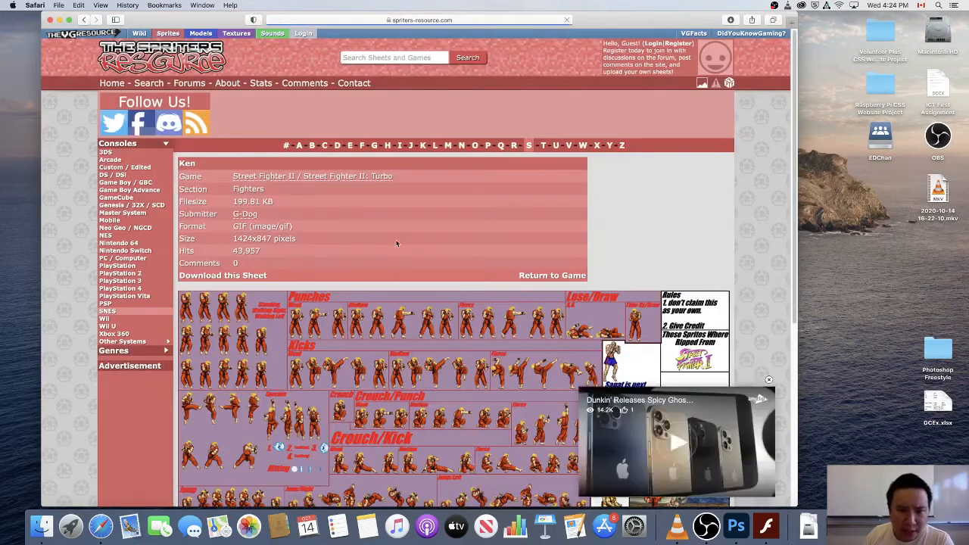
{"action": "scroll", "coordinate": [486, 247], "scroll_direction": "down", "scroll_amount": 3}
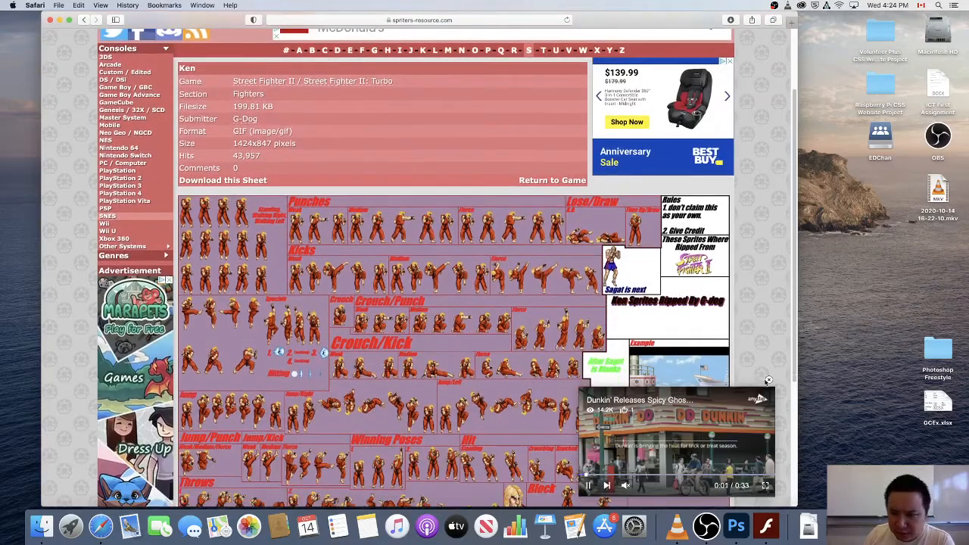
{"action": "left_click", "coordinate": [768, 379]}
{"action": "scroll", "coordinate": [454, 278], "scroll_direction": "down", "scroll_amount": 2}
{"action": "scroll", "coordinate": [454, 278], "scroll_direction": "down", "scroll_amount": 2}
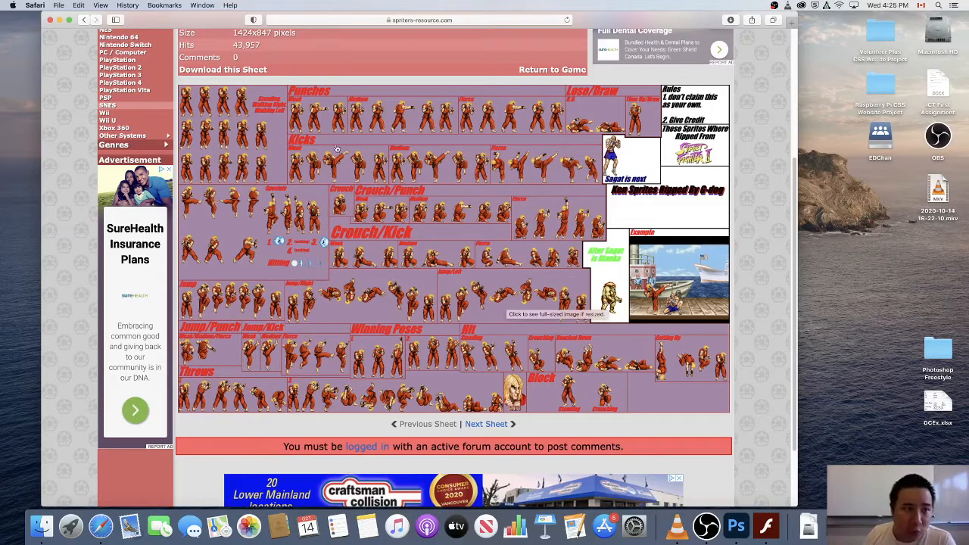
Minimize the browser, switch to Photoshop with vegeta.gif open and enlarge its window
{"action": "key", "text": "super+m"}
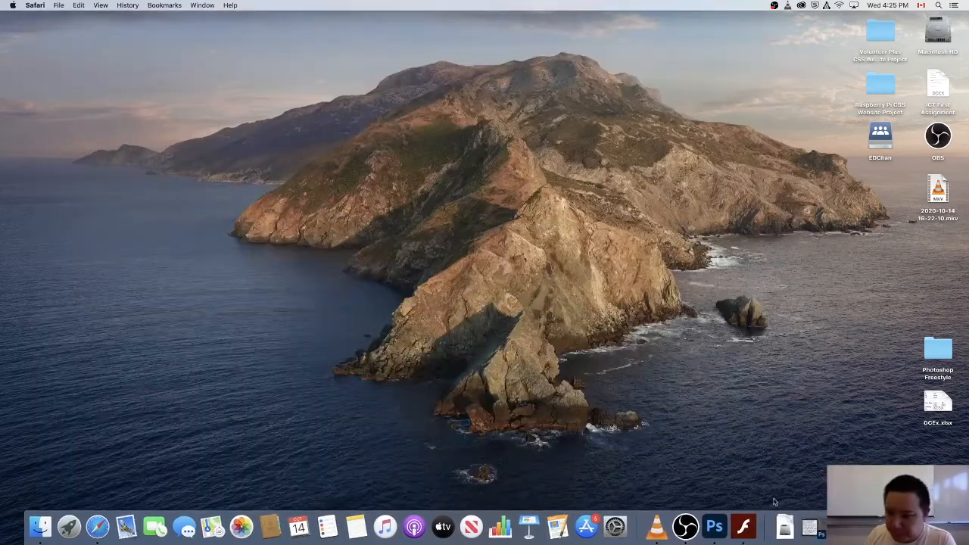
{"action": "left_click", "coordinate": [794, 527]}
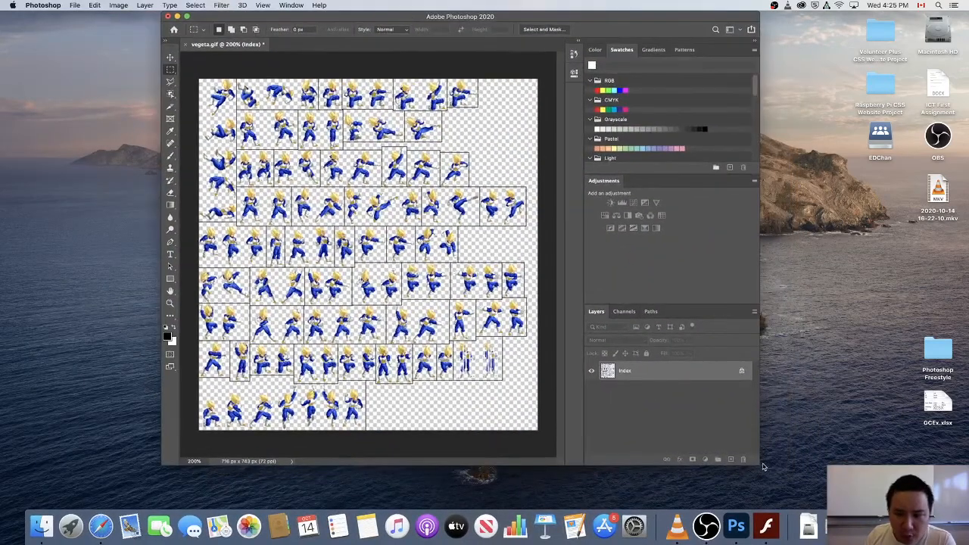
{"action": "left_click_drag", "start_coordinate": [758, 463], "coordinate": [818, 493]}
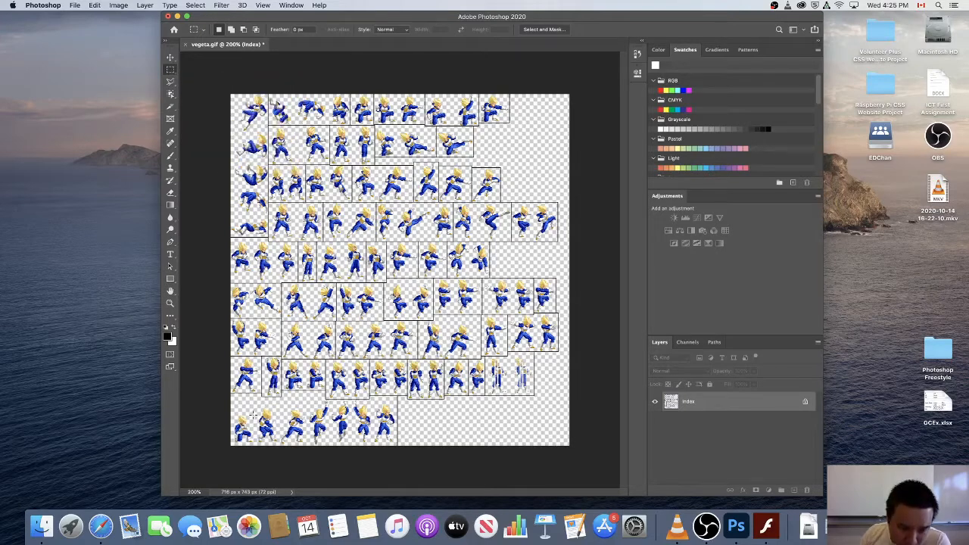
Select the first crouching sprite in the bottom row of vegeta.gif with a rectangular marquee of about 37 × 58 px and copy it
{"action": "left_click_drag", "start_coordinate": [253, 413], "coordinate": [230, 444]}
{"action": "left_click_drag", "start_coordinate": [229, 414], "coordinate": [253, 447]}
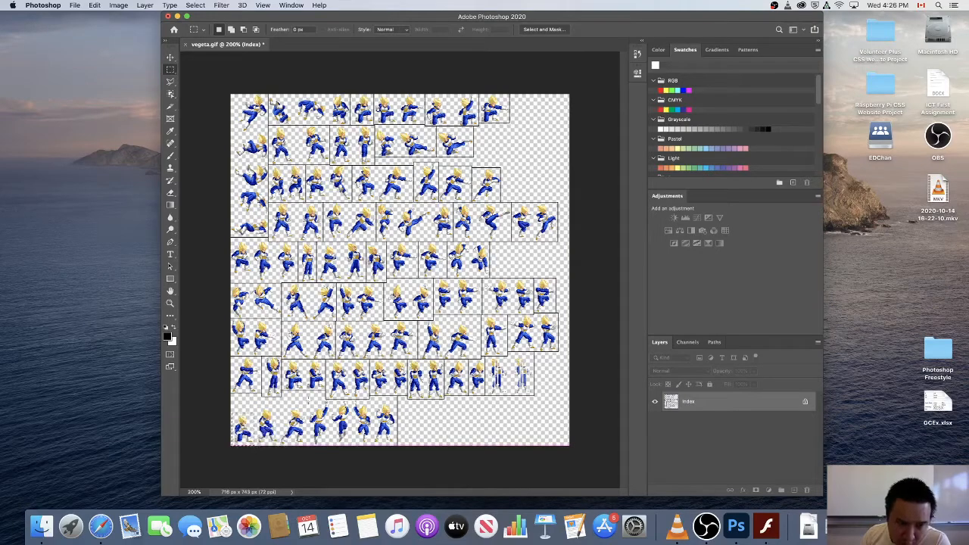
{"action": "left_click", "coordinate": [95, 5]}
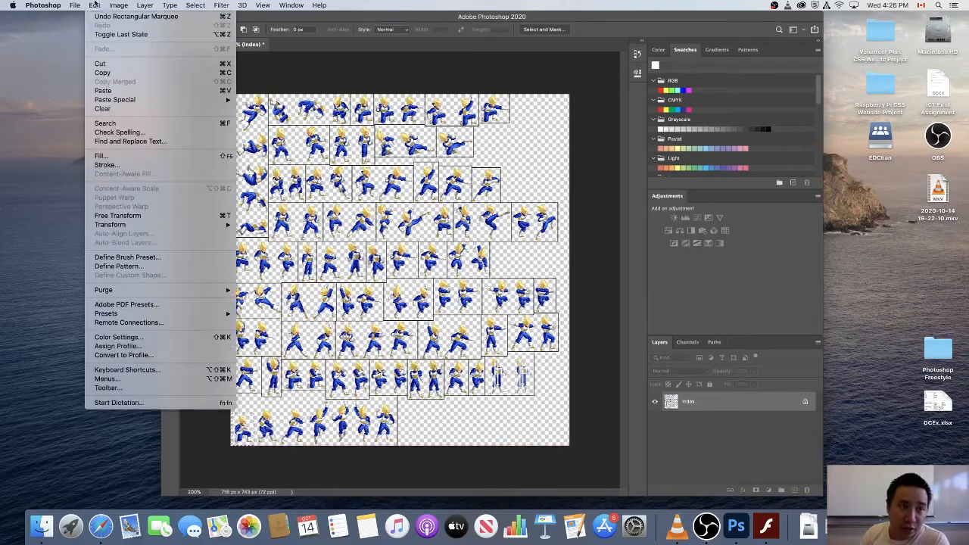
{"action": "left_click", "coordinate": [105, 67]}
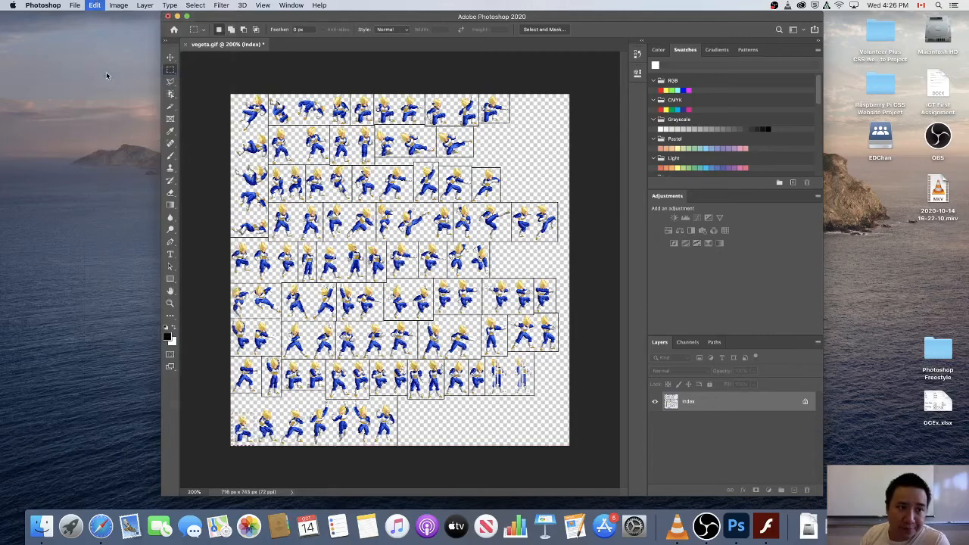
Create a new 37 × 58 pixel document from the Clipboard preset at 72 pixels/inch and paste the copied sprite into it
{"action": "left_click", "coordinate": [75, 5]}
{"action": "left_click", "coordinate": [84, 17]}
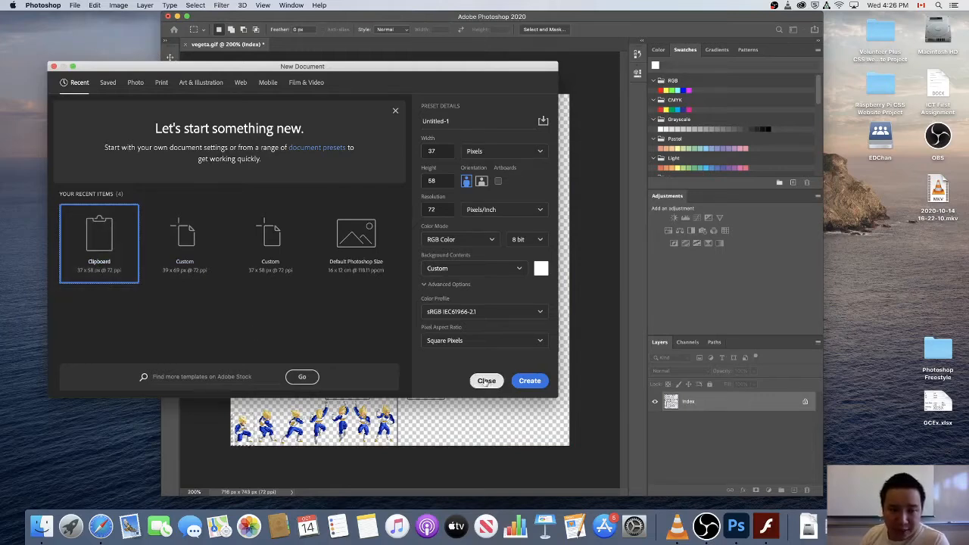
{"action": "left_click", "coordinate": [539, 382]}
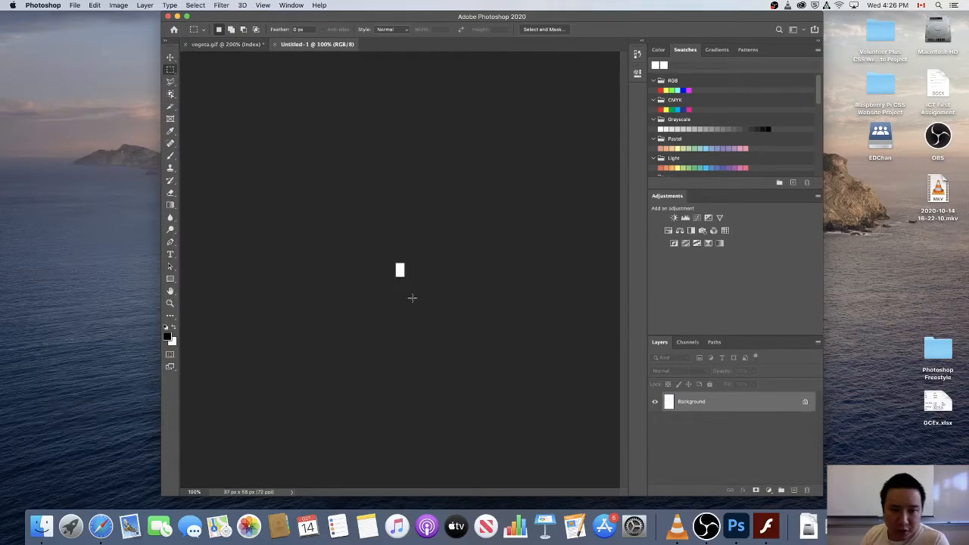
{"action": "left_click", "coordinate": [96, 6]}
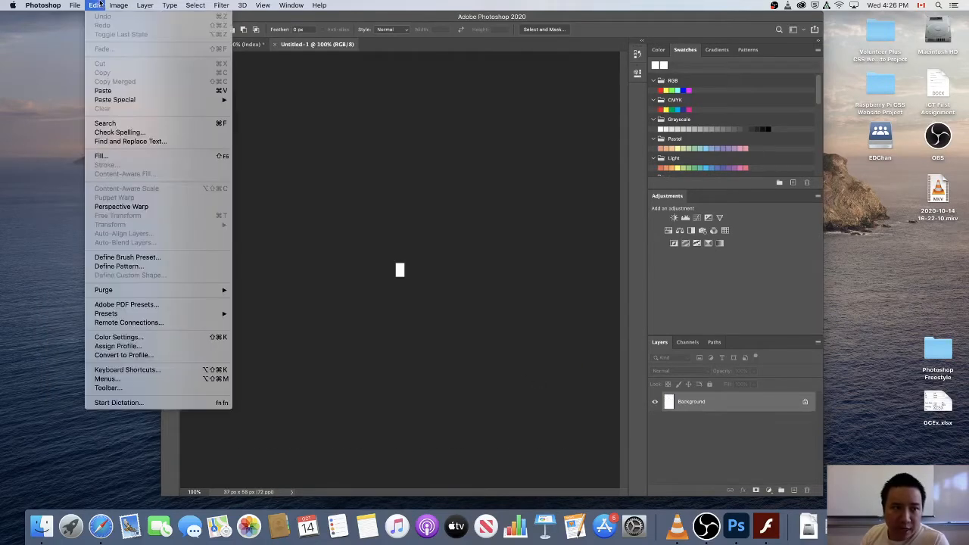
{"action": "left_click", "coordinate": [109, 90]}
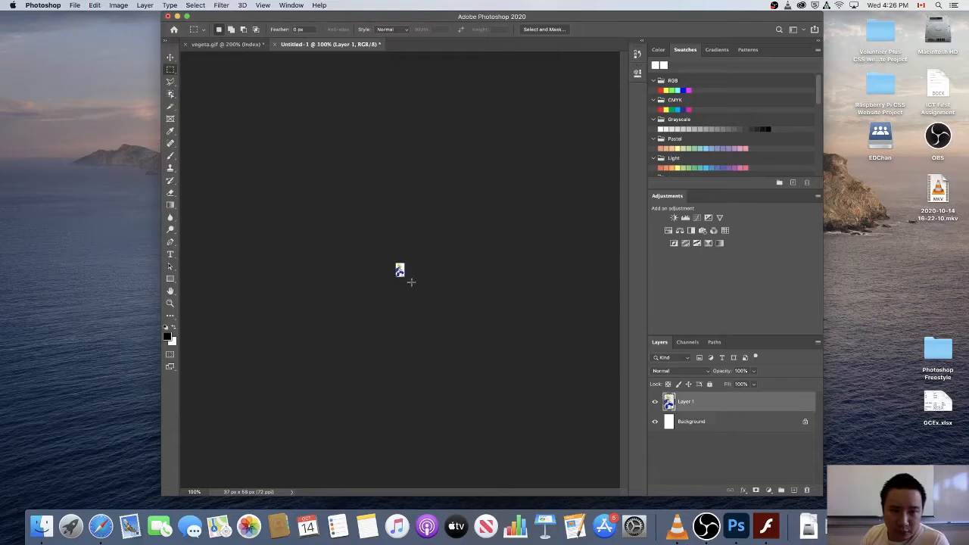
Start a quick PNG export of the sprite and create a destination folder named Vegeta on the Desktop
{"action": "left_click", "coordinate": [94, 5]}
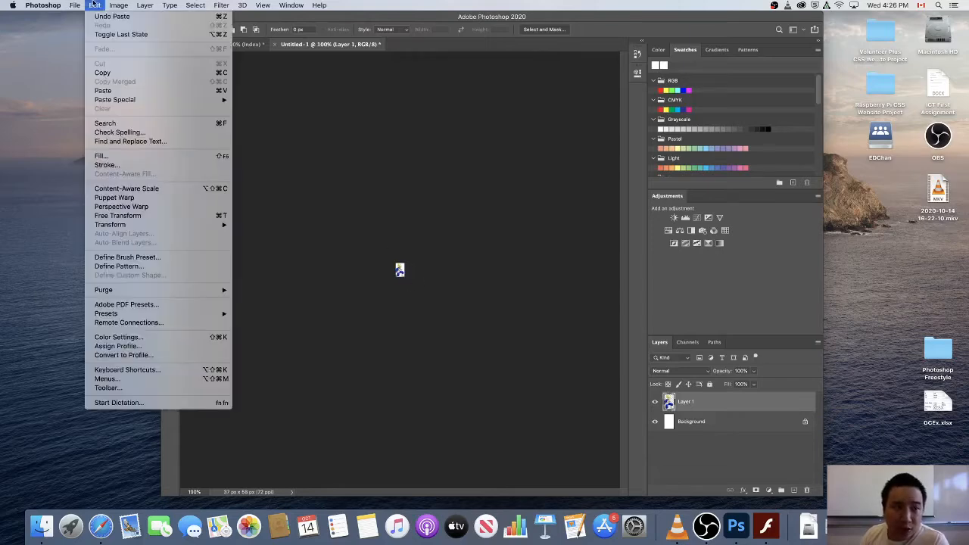
{"action": "mouse_move", "coordinate": [115, 137]}
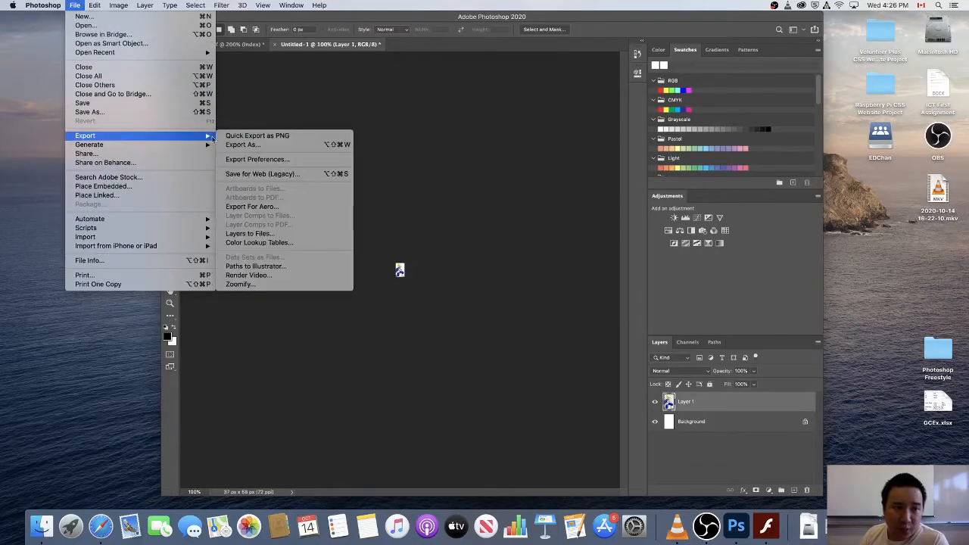
{"action": "left_click", "coordinate": [258, 137]}
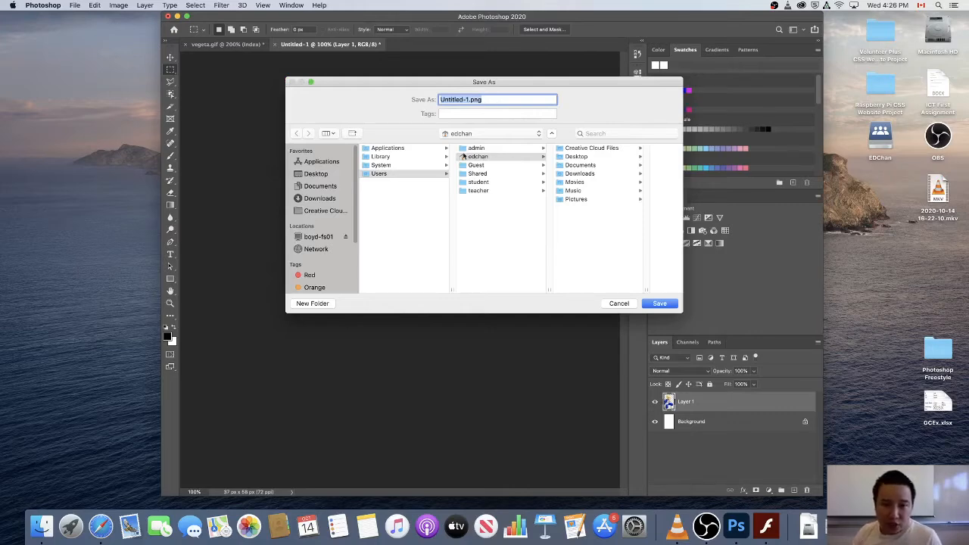
{"action": "left_click", "coordinate": [311, 175]}
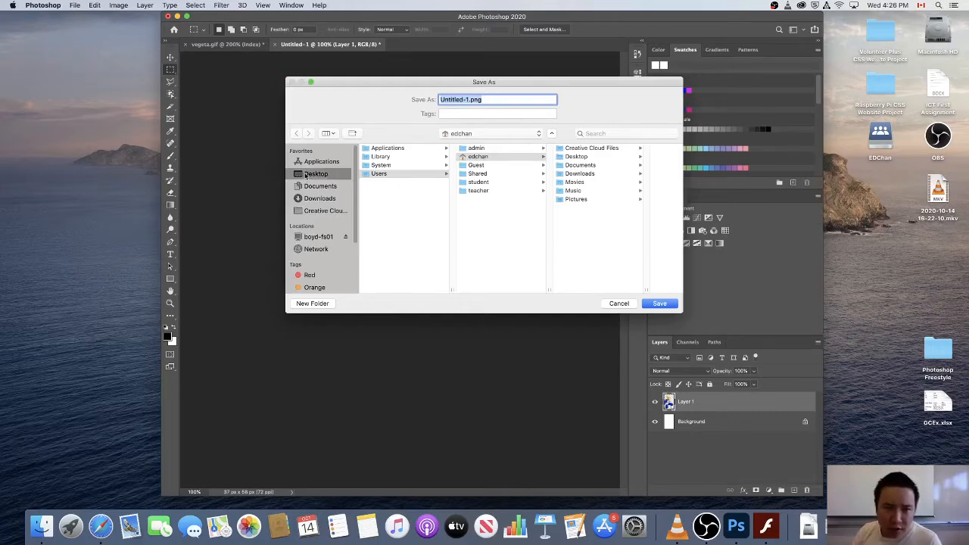
{"action": "left_click", "coordinate": [352, 133]}
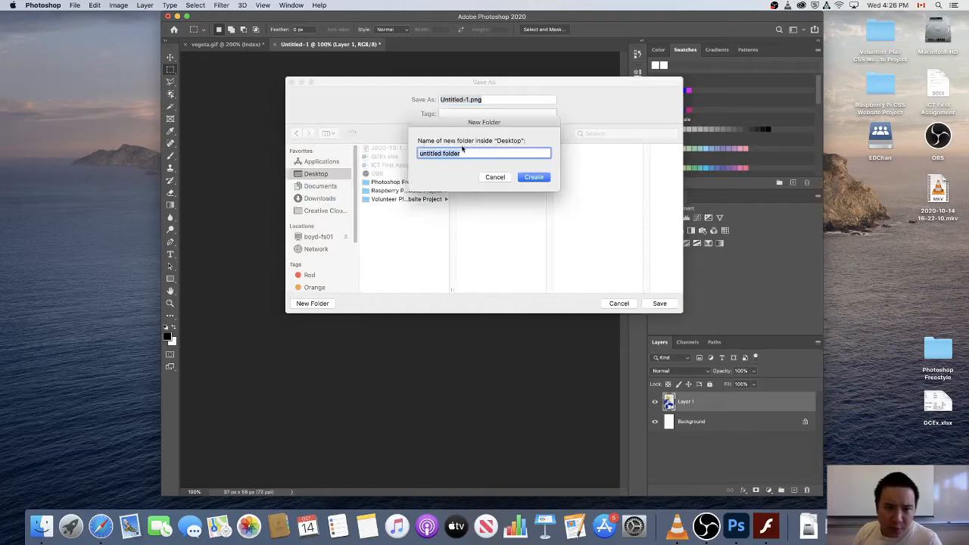
{"action": "type", "text": "Vegeta"}
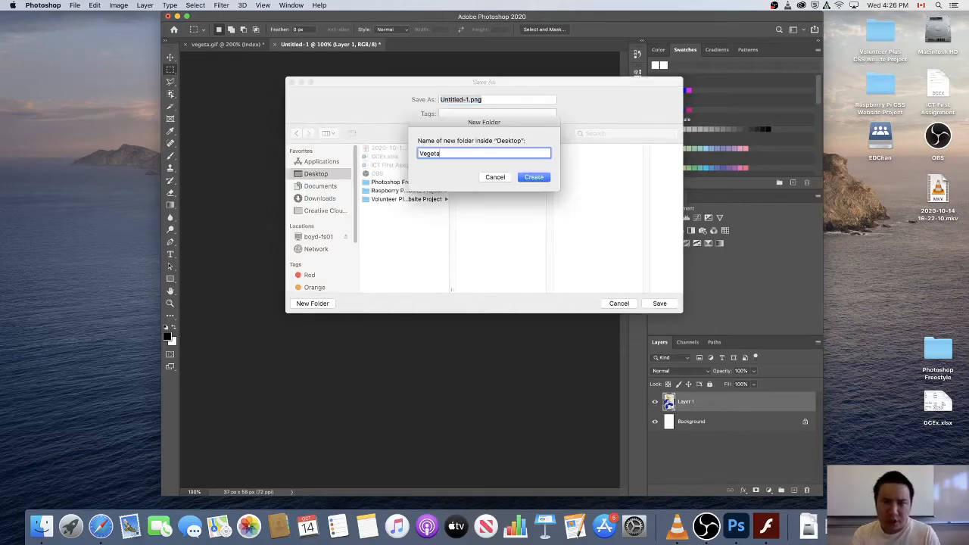
{"action": "left_click", "coordinate": [529, 176]}
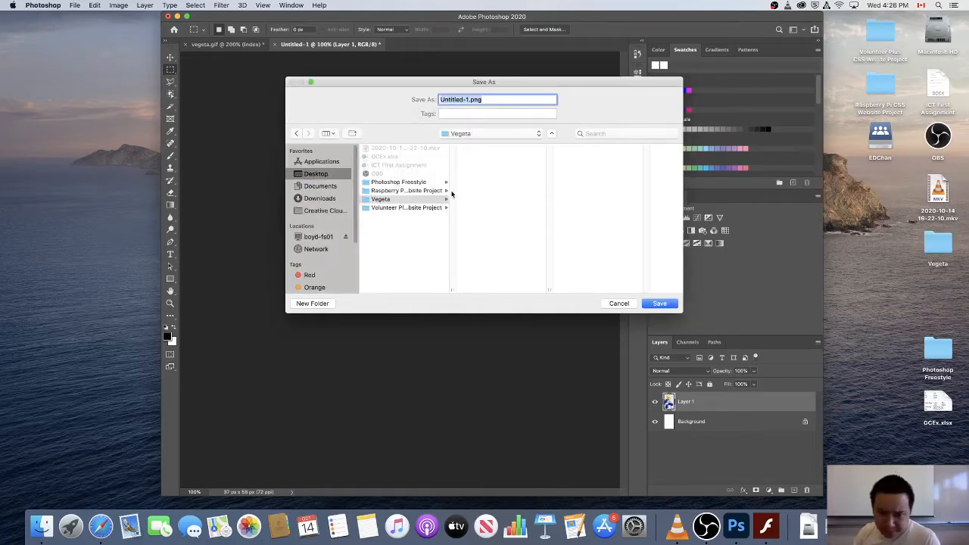
Export the first sprite as 1.png into the Vegeta folder and close its document without saving
{"action": "left_click", "coordinate": [483, 100]}
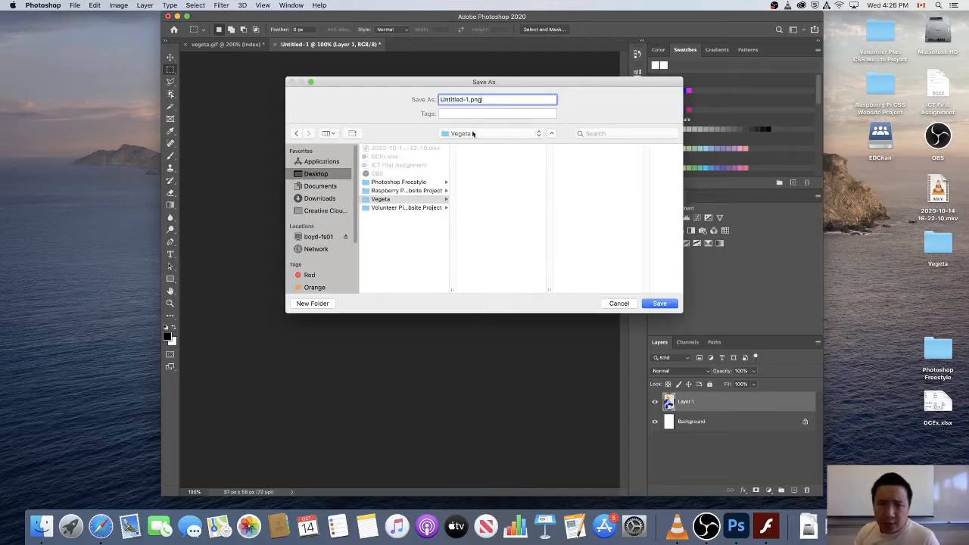
{"action": "left_click_drag", "start_coordinate": [467, 98], "coordinate": [386, 100]}
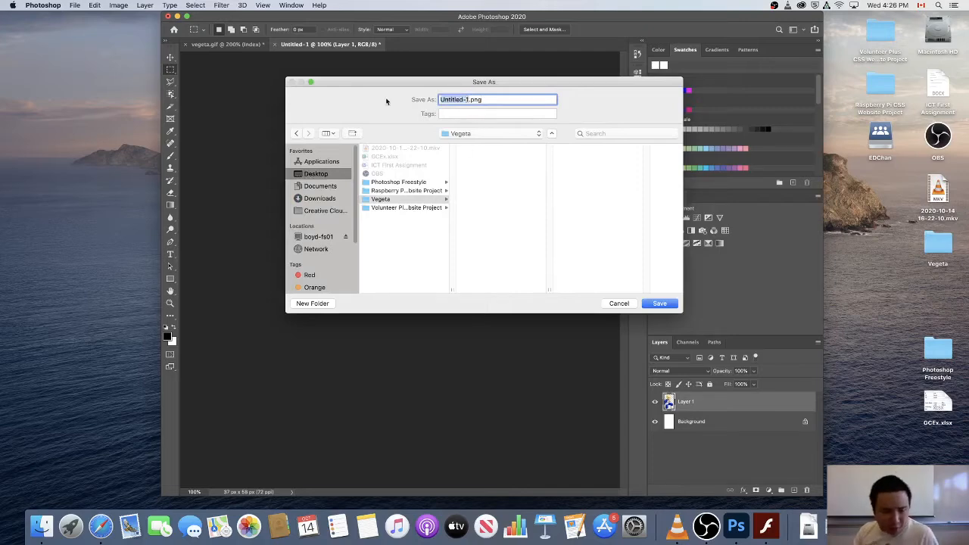
{"action": "key", "text": "BackSpace"}
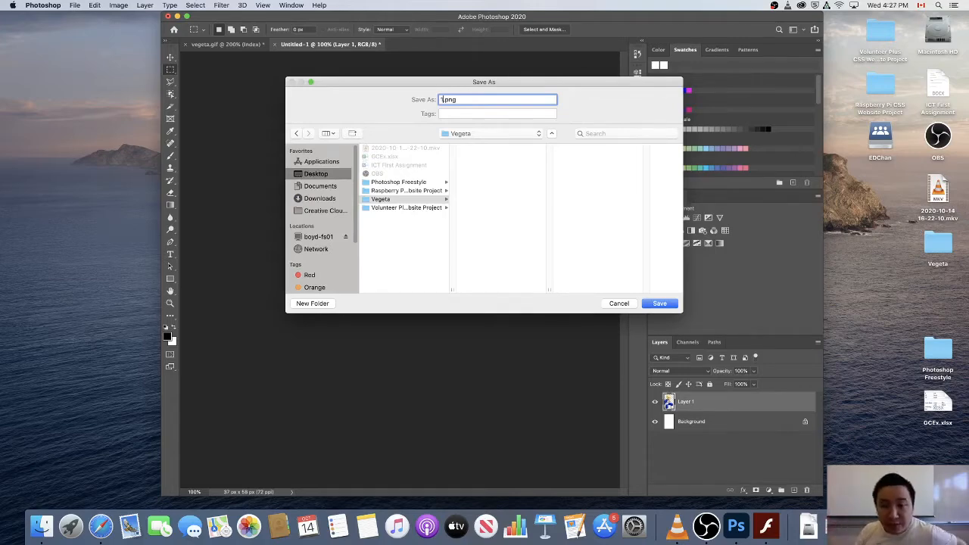
{"action": "left_click", "coordinate": [661, 304]}
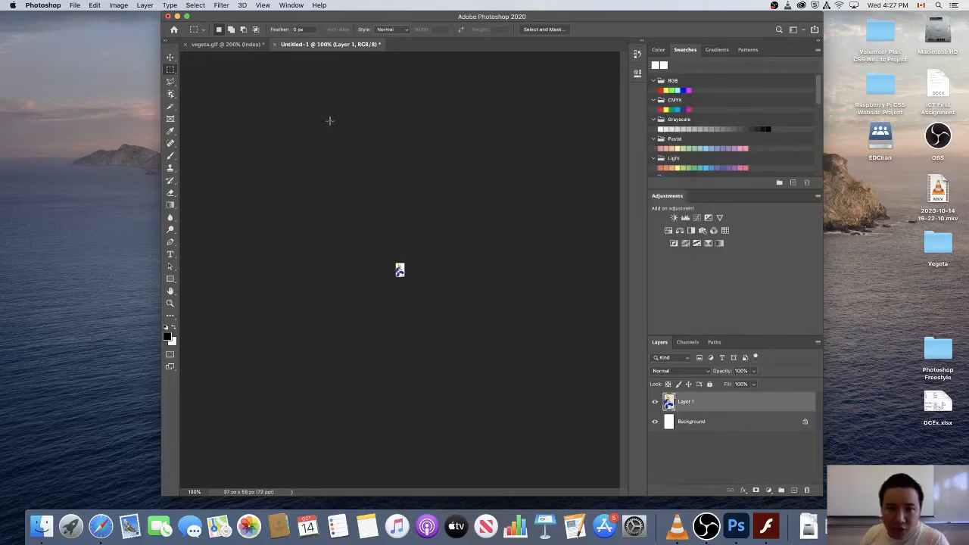
{"action": "left_click", "coordinate": [275, 43]}
{"action": "left_click", "coordinate": [462, 176]}
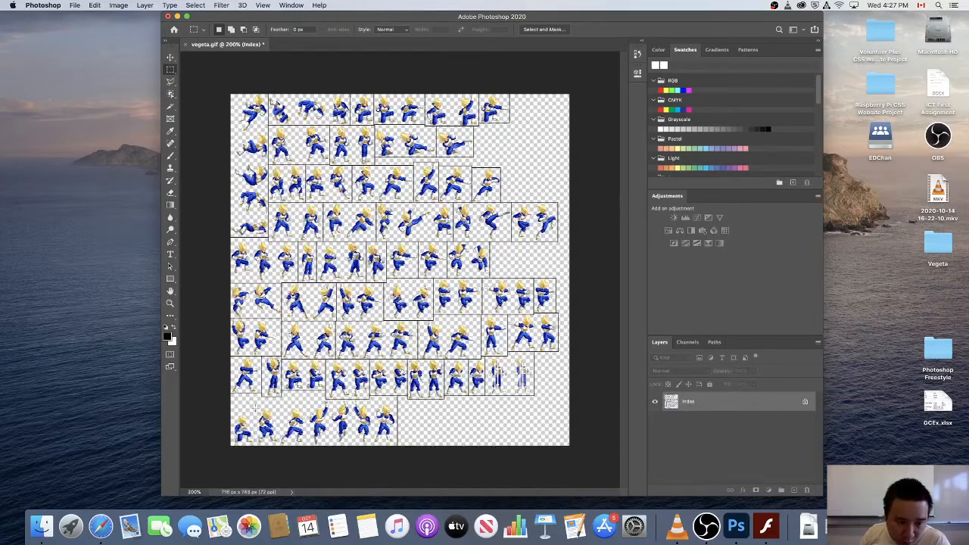
Select the second sprite in the bottom row of vegeta.gif with a rectangular marquee of about 39 × 70 px and copy it
{"action": "left_click_drag", "start_coordinate": [255, 408], "coordinate": [278, 445]}
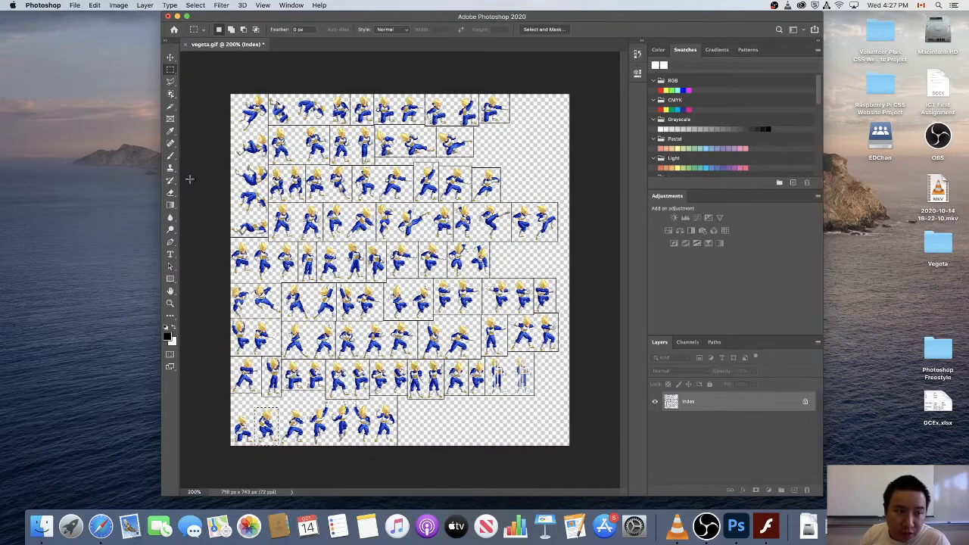
{"action": "left_click", "coordinate": [94, 5]}
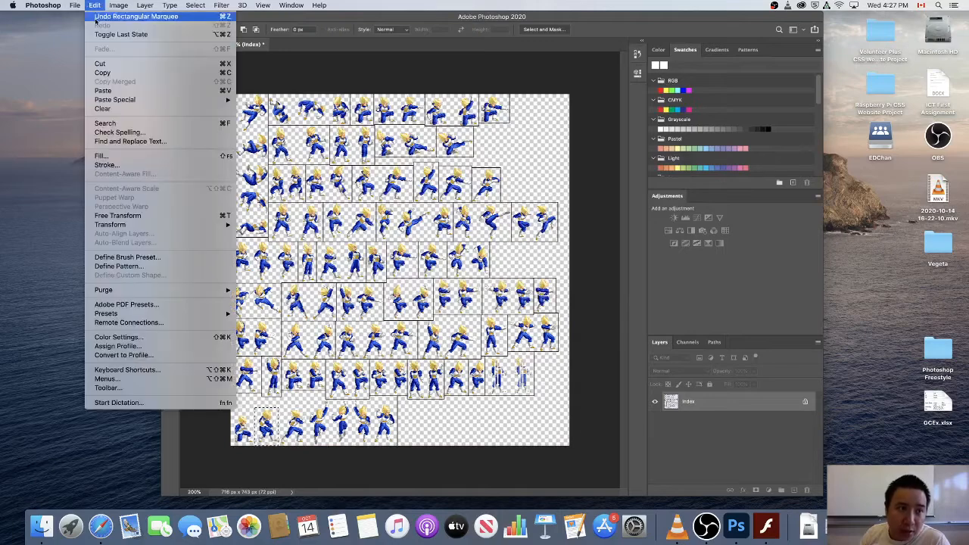
{"action": "left_click", "coordinate": [99, 74]}
Create a new 39 × 70 pixel document from the Clipboard preset at 72 pixels/inch and paste the second sprite into it
{"action": "left_click", "coordinate": [75, 6]}
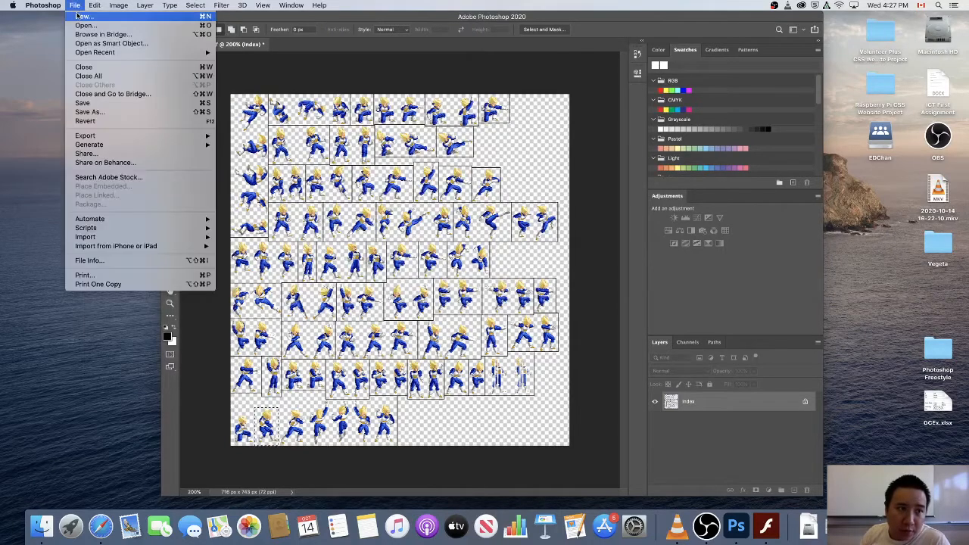
{"action": "left_click", "coordinate": [78, 16]}
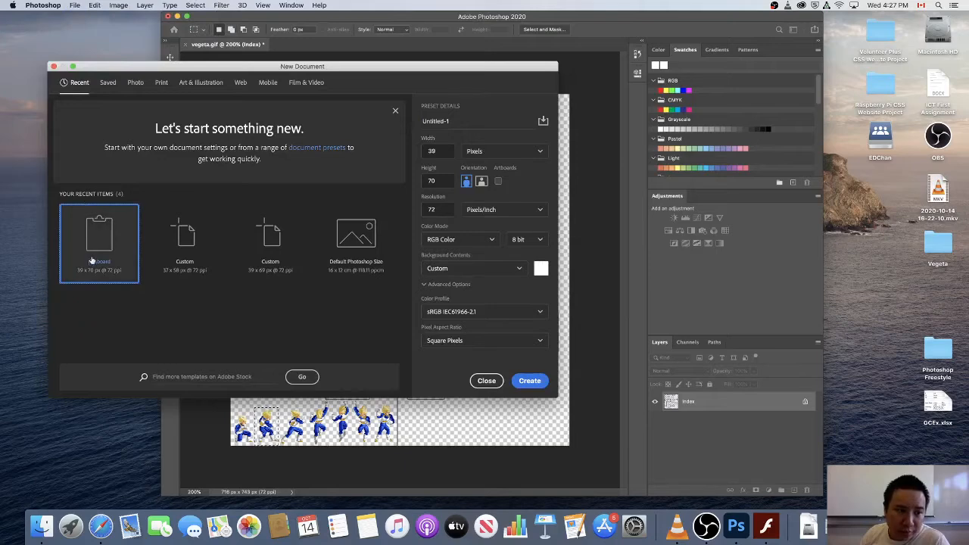
{"action": "left_click", "coordinate": [529, 381]}
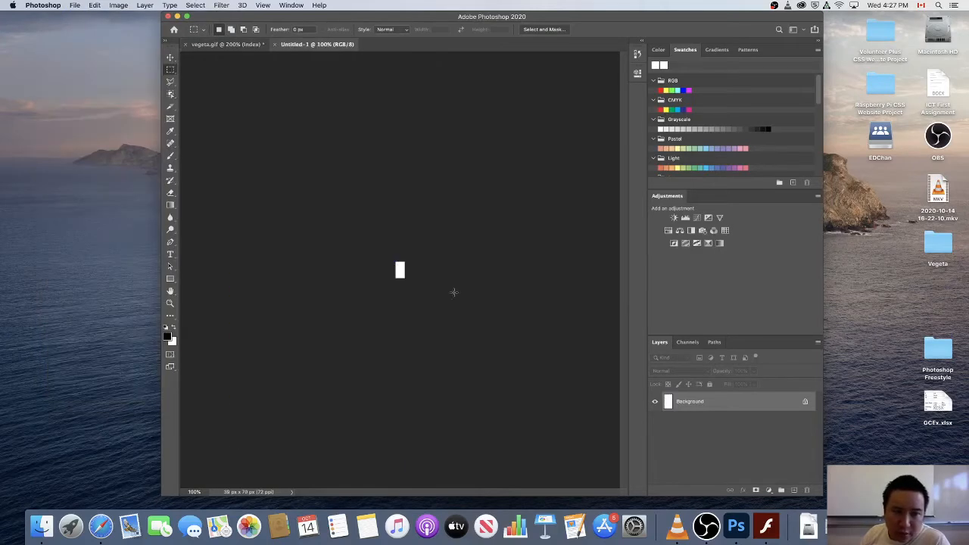
{"action": "left_click", "coordinate": [94, 6]}
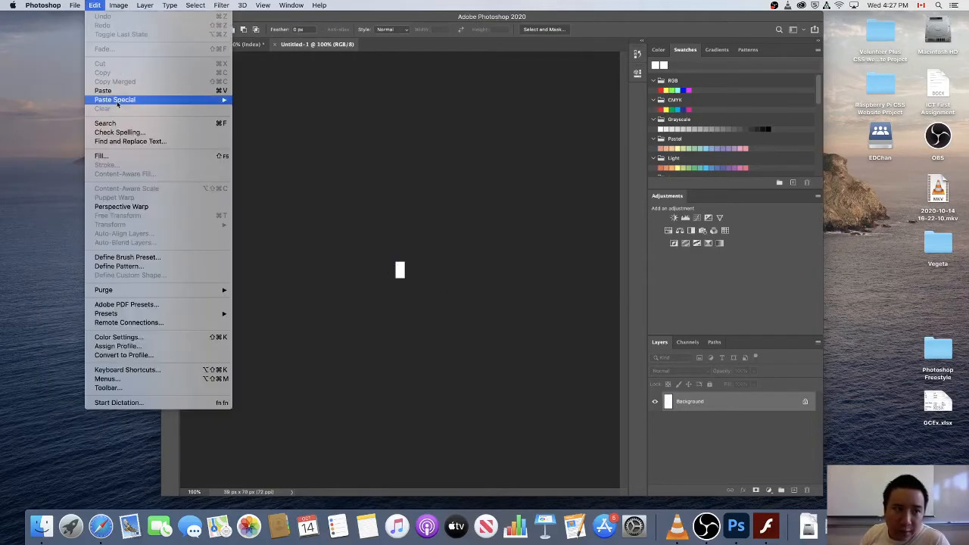
{"action": "left_click", "coordinate": [103, 91]}
Quick-export the second sprite as a PNG named 2 into the Vegeta folder
{"action": "left_click", "coordinate": [72, 5]}
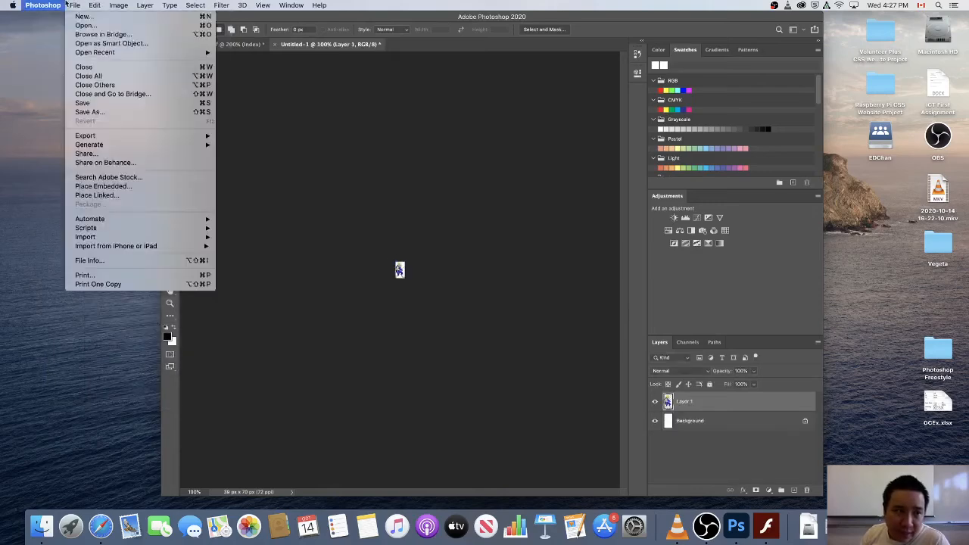
{"action": "mouse_move", "coordinate": [125, 137]}
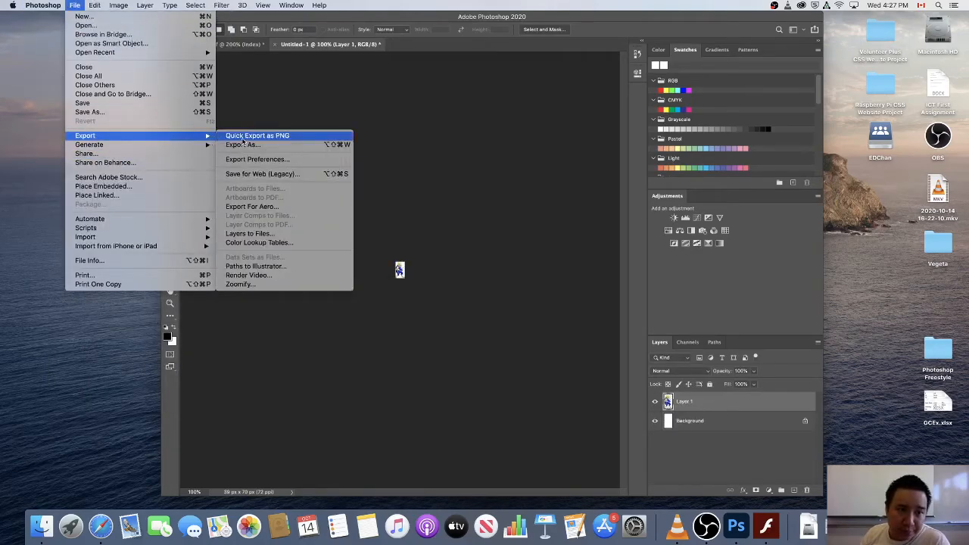
{"action": "left_click", "coordinate": [239, 138]}
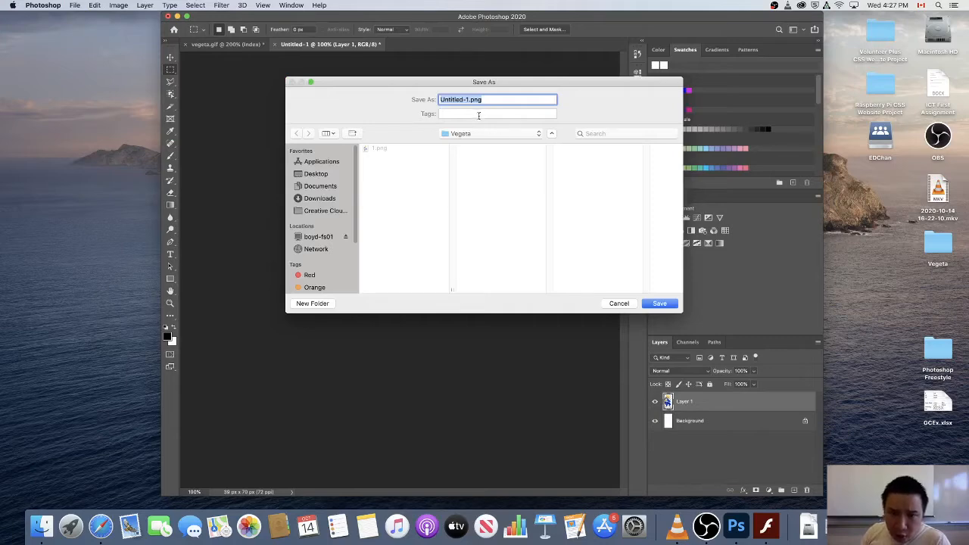
{"action": "type", "text": "2"}
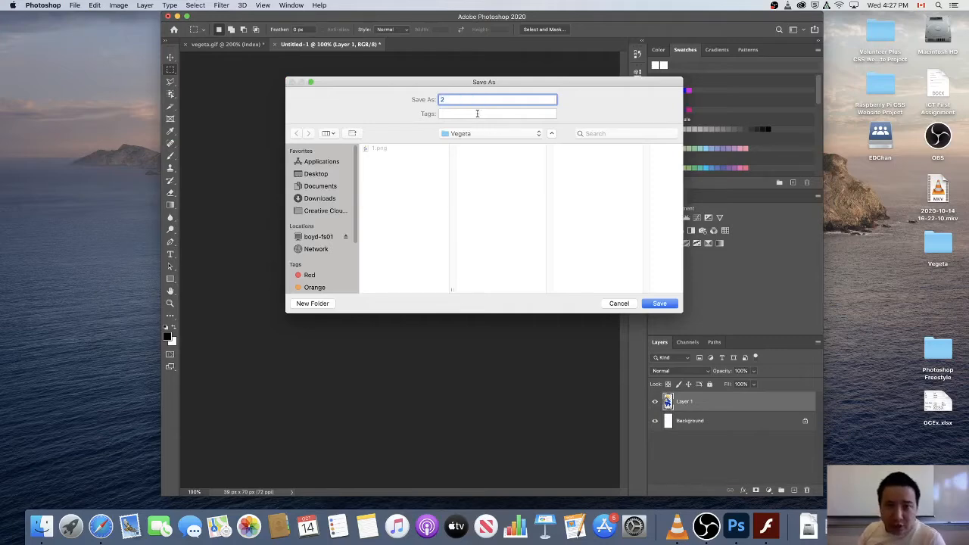
{"action": "left_click", "coordinate": [662, 303]}
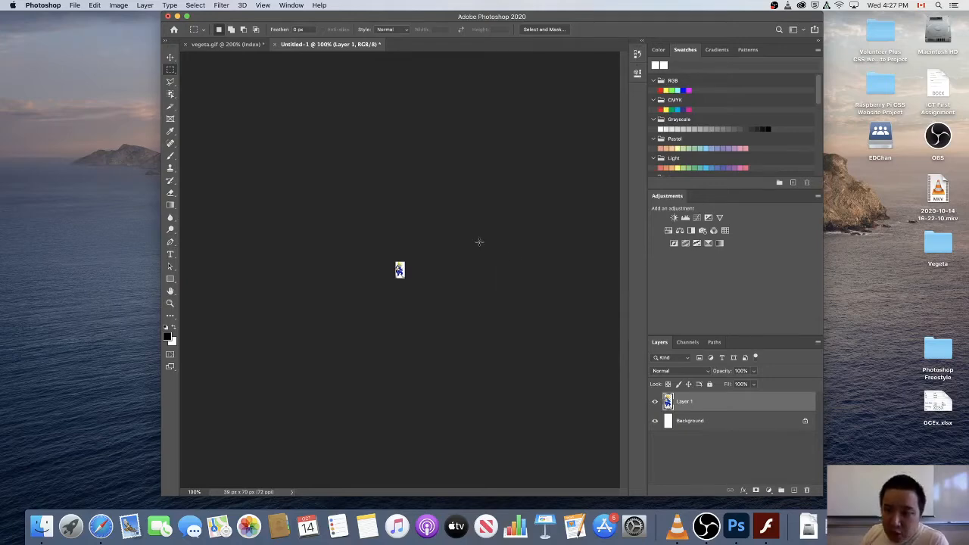
Open the Vegeta folder on the Desktop to check the exported sprite files, and close it again
{"action": "left_click", "coordinate": [937, 244]}
{"action": "double_click", "coordinate": [937, 244]}
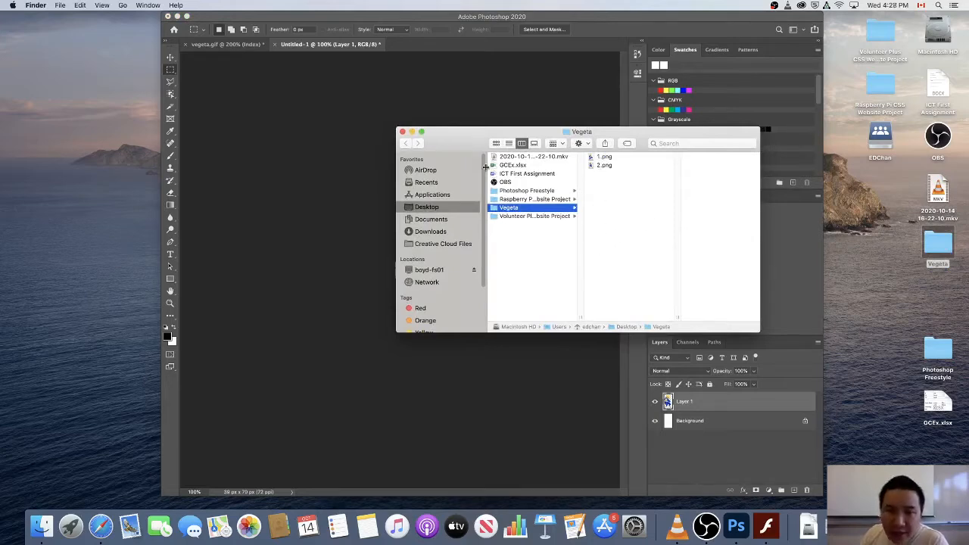
{"action": "left_click", "coordinate": [402, 132]}
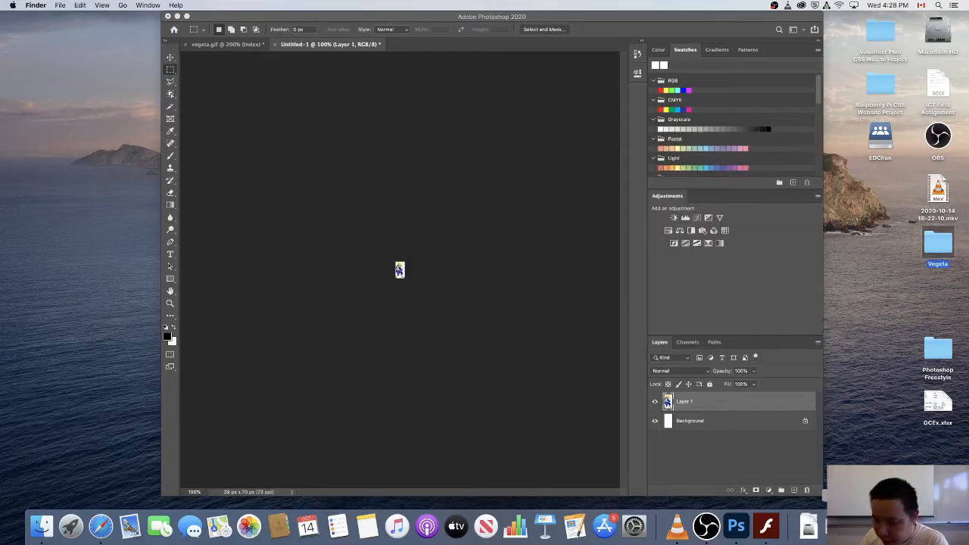
Restore the minimized Finder window of the finished vegeta folder and preview its numbered GIF frames one by one from vegeta1.gif
{"action": "left_click", "coordinate": [839, 526]}
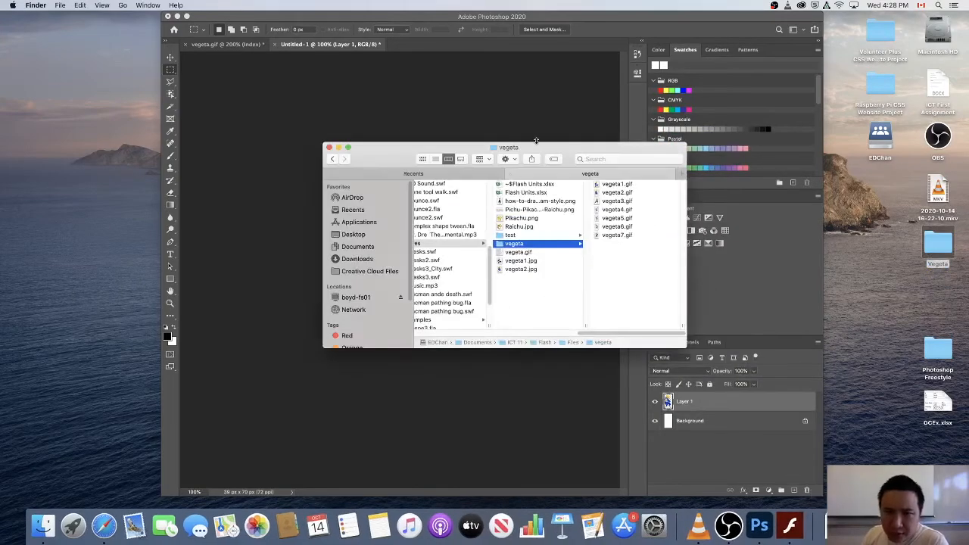
{"action": "left_click_drag", "start_coordinate": [538, 147], "coordinate": [406, 141]}
{"action": "left_click", "coordinate": [486, 176]}
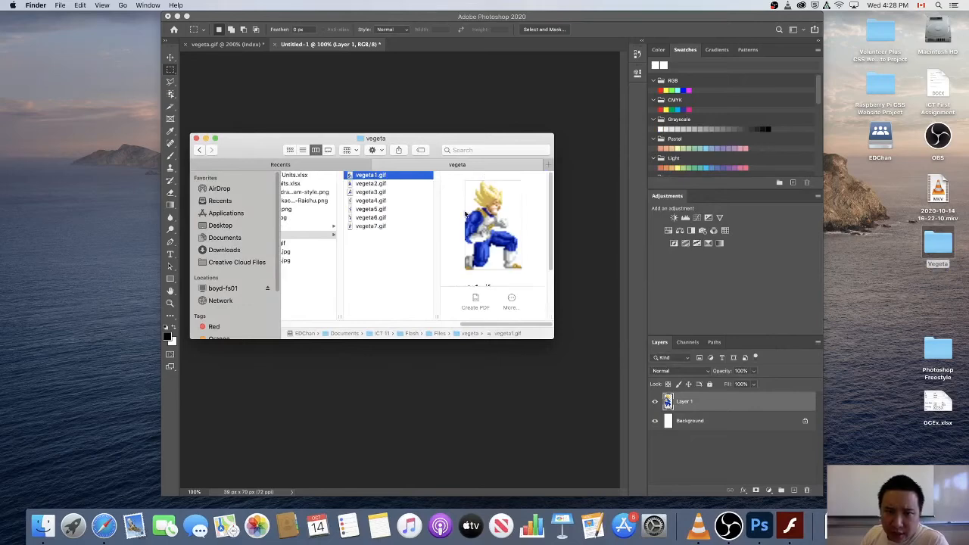
{"action": "key", "text": "Down"}
{"action": "key", "text": "Down"}
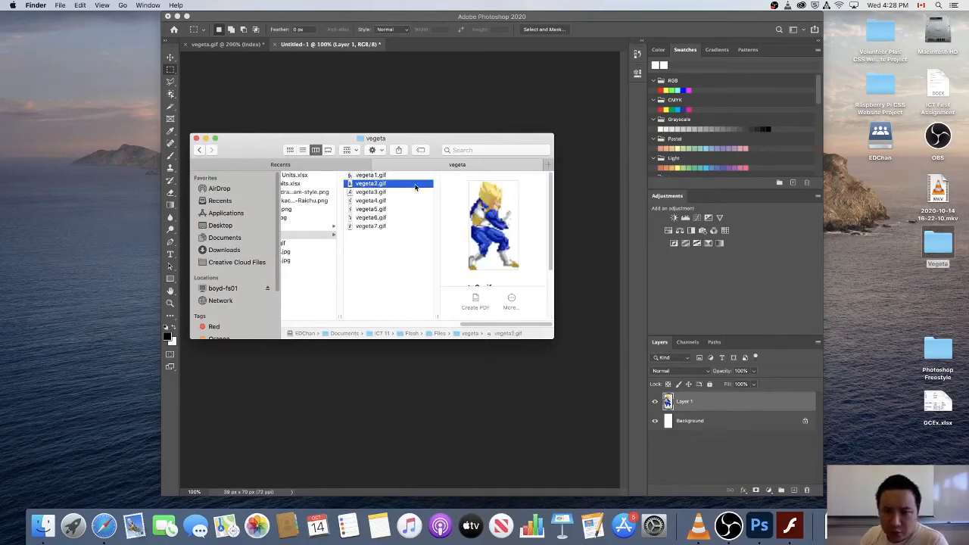
{"action": "key", "text": "Down"}
{"action": "key", "text": "Down"}
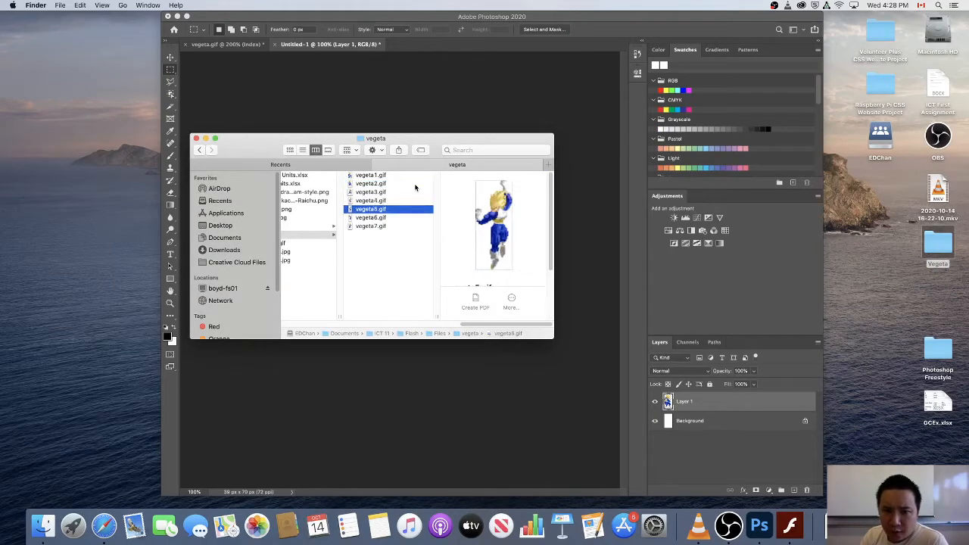
{"action": "key", "text": "Down"}
{"action": "key", "text": "Down"}
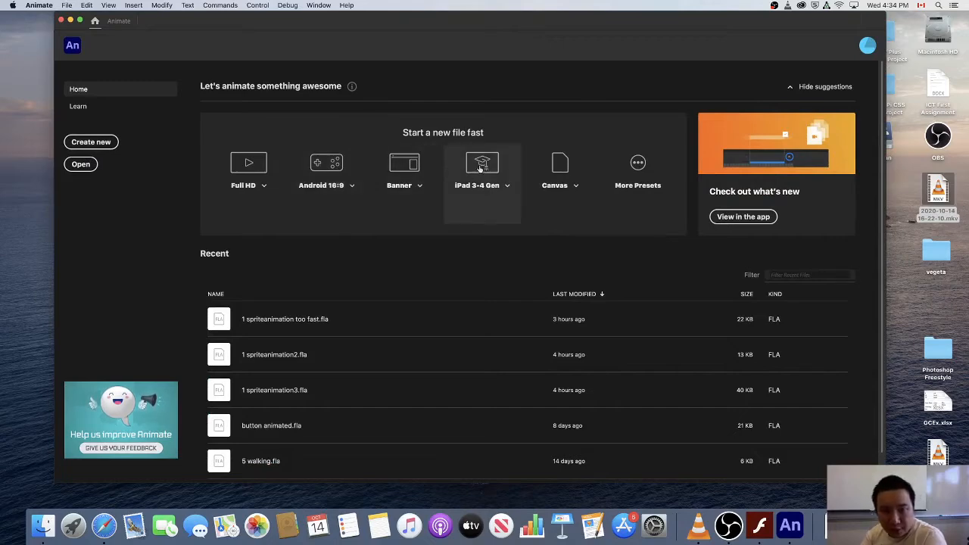
In Adobe Animate, create a new document from the Standard 640 × 480 preset
{"action": "left_click", "coordinate": [264, 187]}
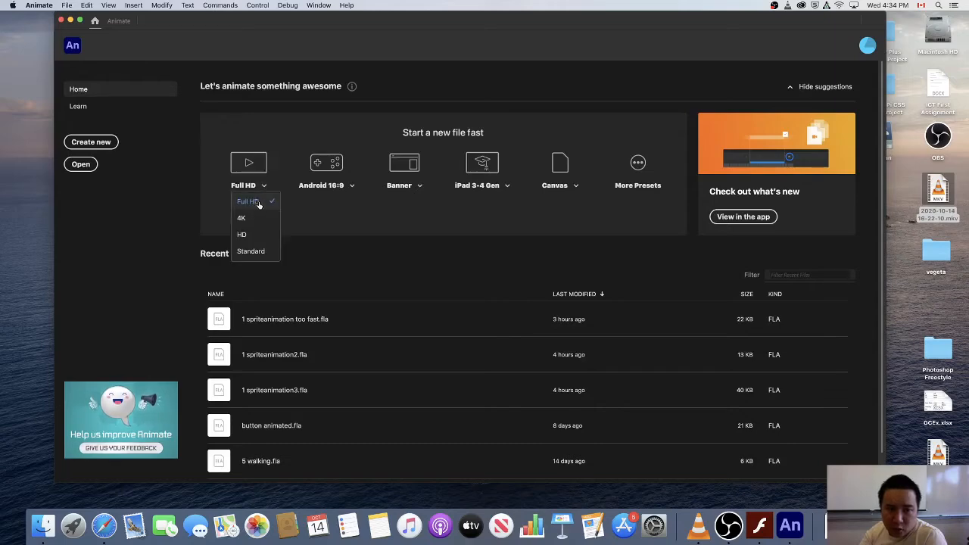
{"action": "left_click", "coordinate": [251, 252]}
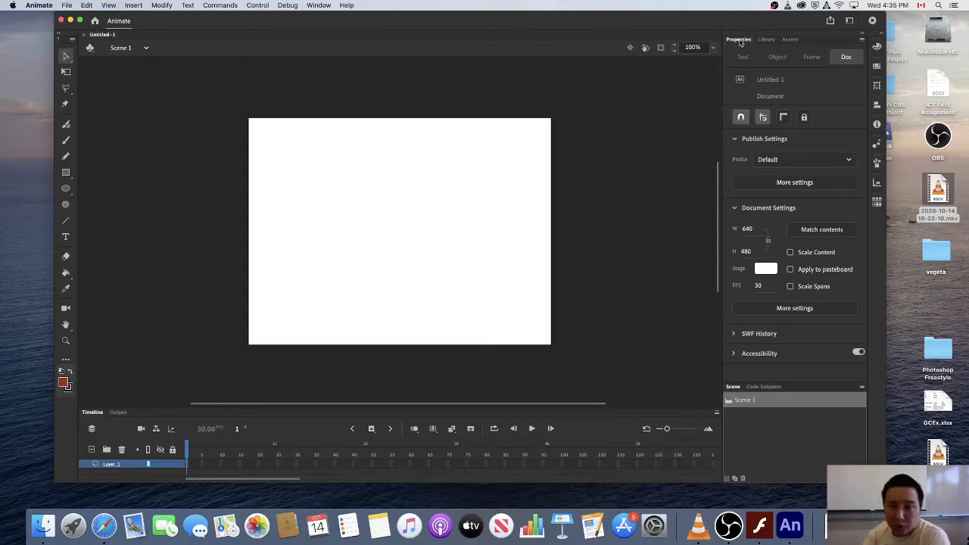
Look through the document's Library and Assets, return to its properties and set the stage colour to white
{"action": "left_click", "coordinate": [766, 39]}
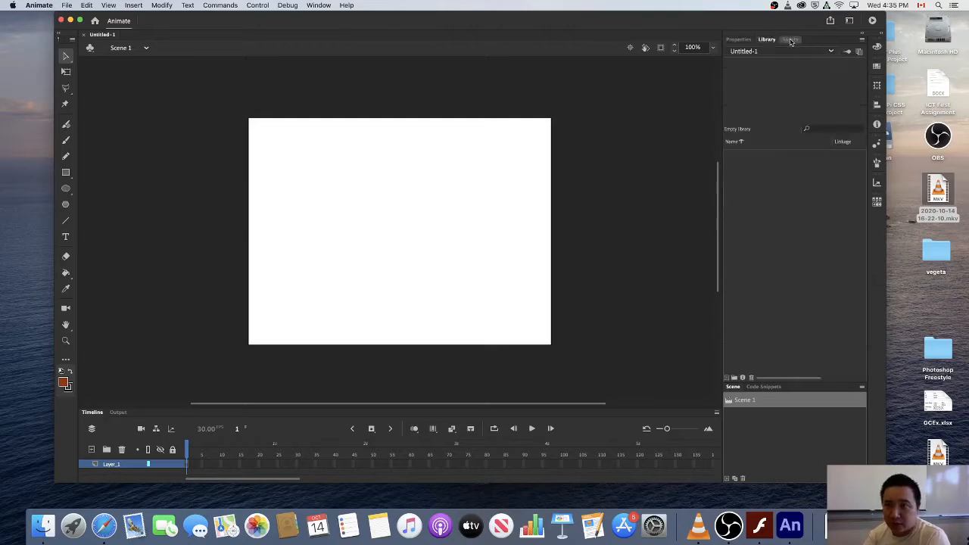
{"action": "left_click", "coordinate": [790, 39]}
{"action": "left_click", "coordinate": [766, 39]}
{"action": "left_click", "coordinate": [747, 40]}
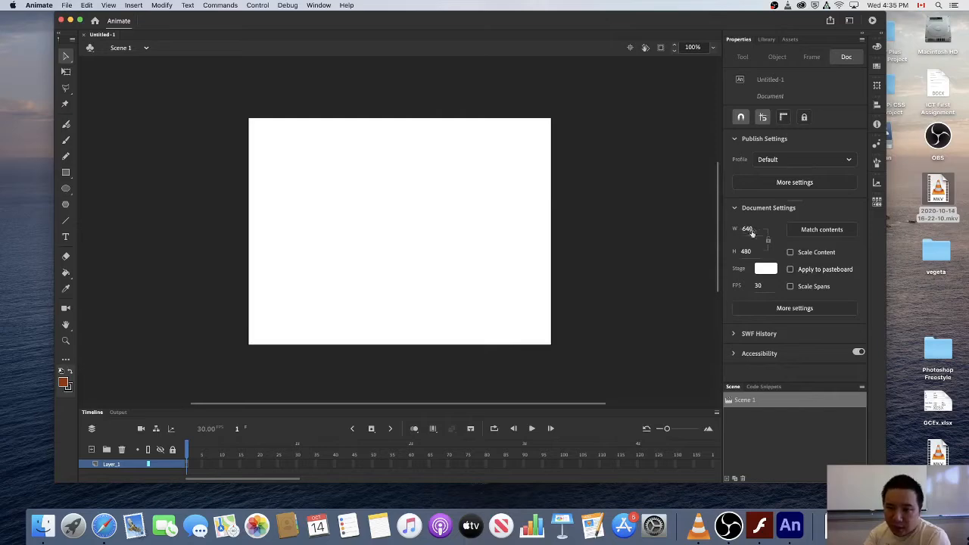
{"action": "left_click", "coordinate": [766, 273]}
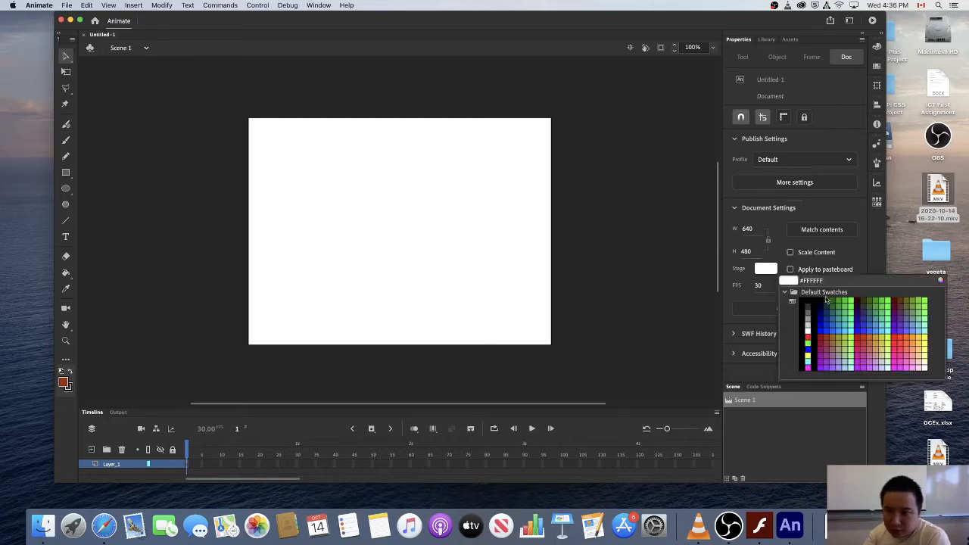
{"action": "left_click", "coordinate": [807, 330]}
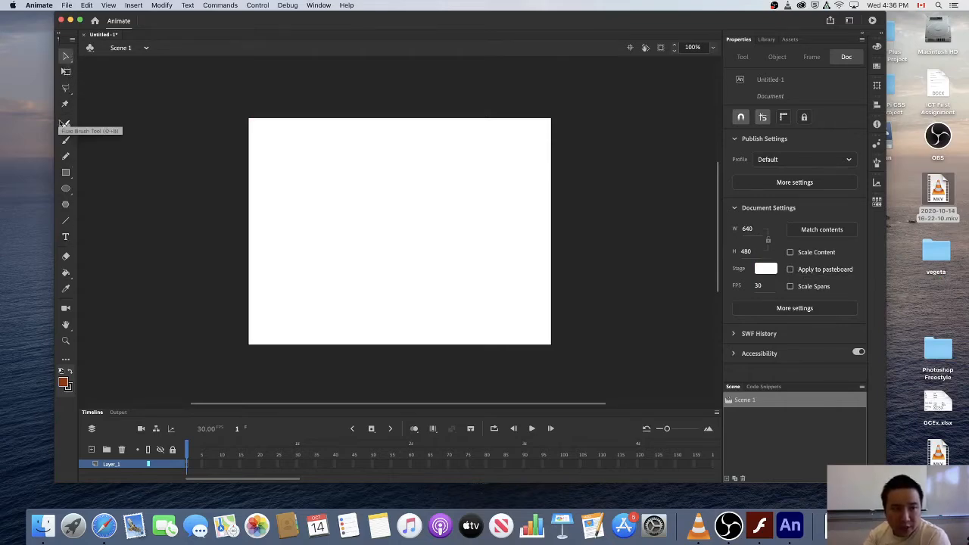
Paint a short straight stroke and a U-shaped stroke with the Classic Brush, and draw a looping curve with the Pencil tool
{"action": "left_click", "coordinate": [66, 142]}
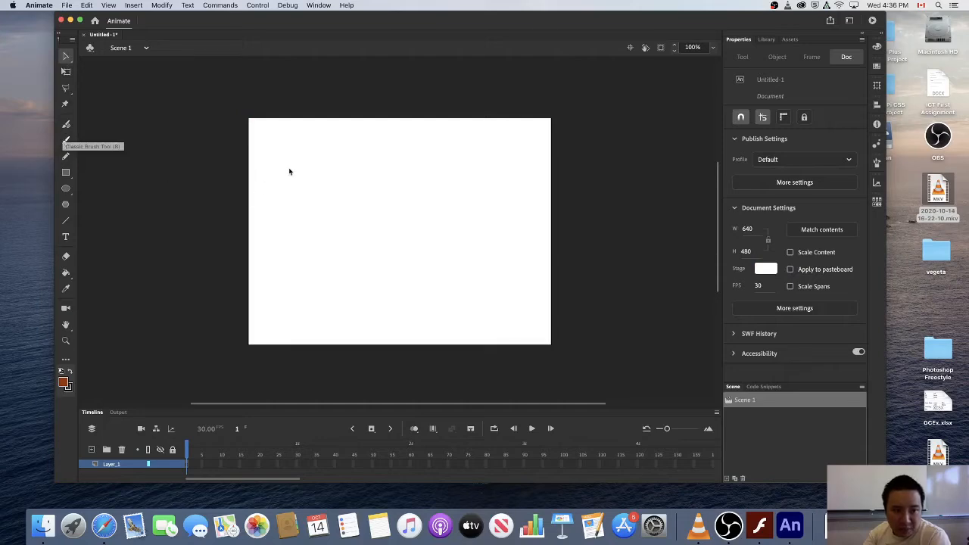
{"action": "mouse_move", "coordinate": [290, 168]}
{"action": "left_mouse_down"}
{"action": "mouse_move", "coordinate": [324, 178]}
{"action": "mouse_move", "coordinate": [372, 165]}
{"action": "left_mouse_up"}
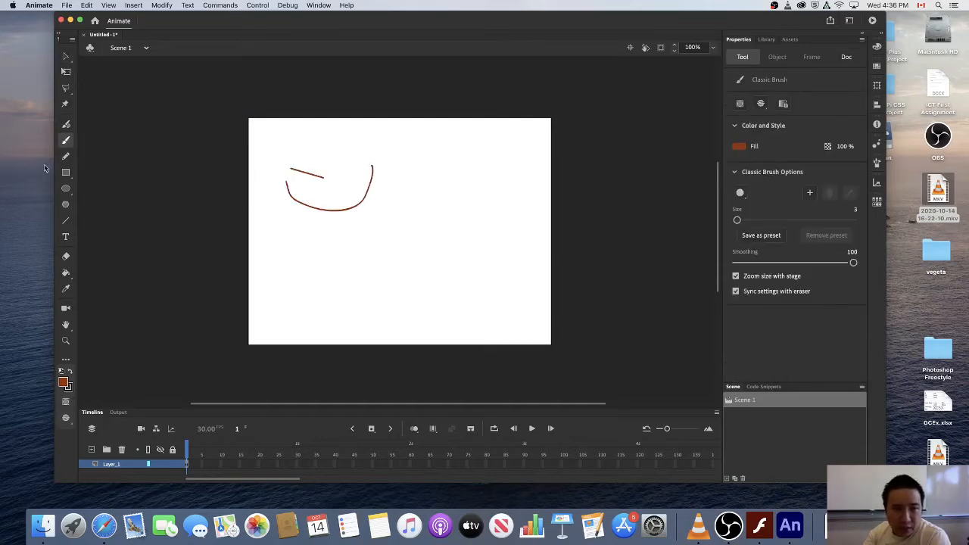
{"action": "left_click", "coordinate": [65, 156]}
{"action": "mouse_move", "coordinate": [307, 255]}
{"action": "left_mouse_down"}
{"action": "mouse_move", "coordinate": [419, 240]}
{"action": "mouse_move", "coordinate": [482, 167]}
{"action": "left_mouse_up"}
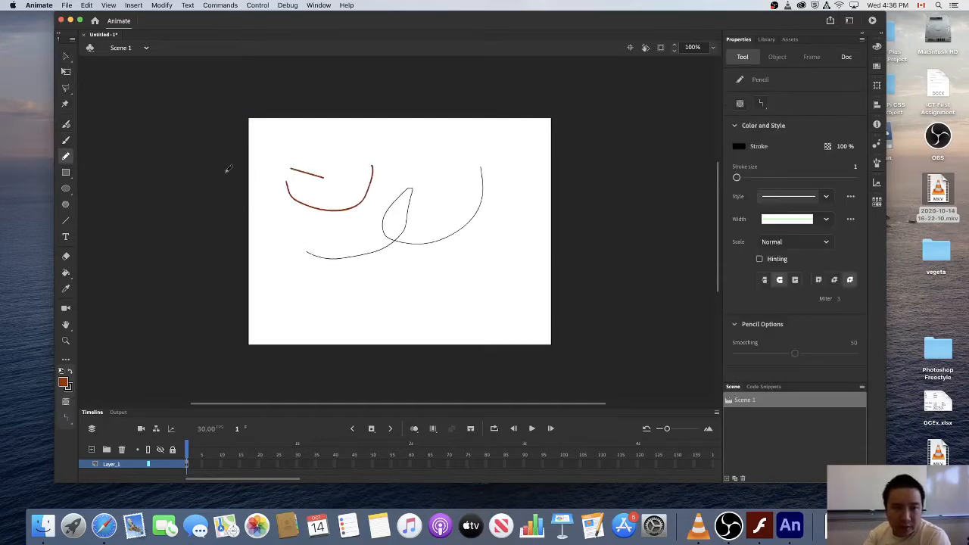
Draw a brown rectangle with a black stroke over the middle of the lines, and select the short straight brush stroke above it
{"action": "left_click", "coordinate": [66, 173]}
{"action": "left_click_drag", "start_coordinate": [316, 289], "coordinate": [465, 192]}
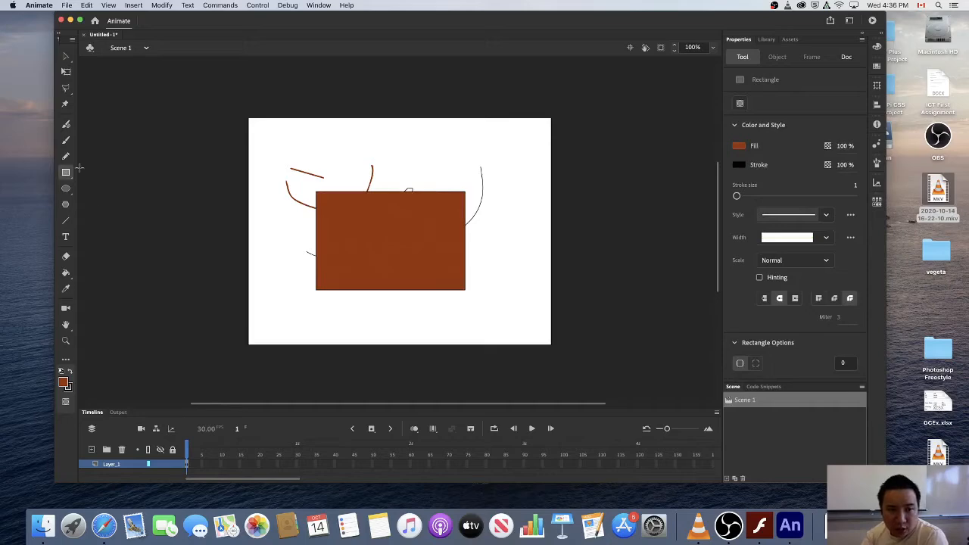
{"action": "left_click", "coordinate": [65, 57]}
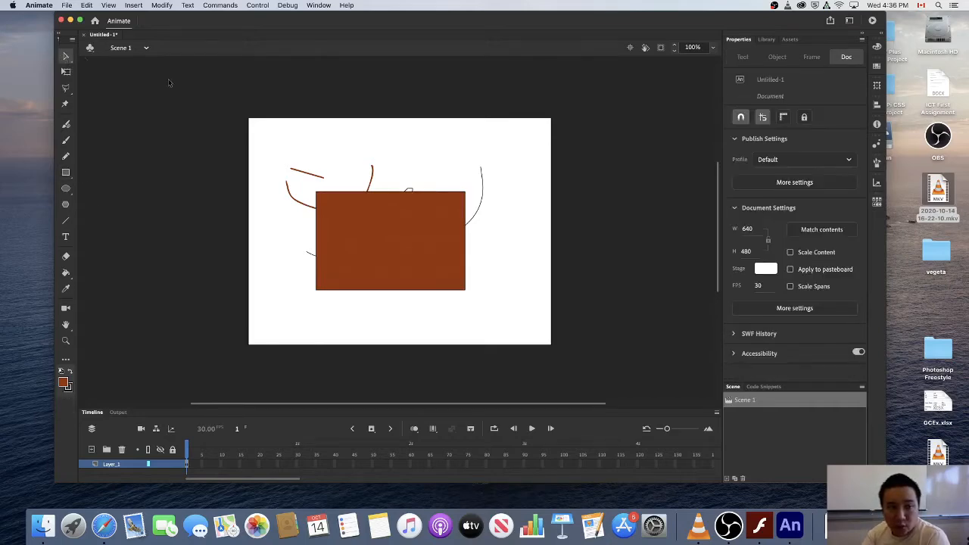
{"action": "left_click", "coordinate": [310, 171]}
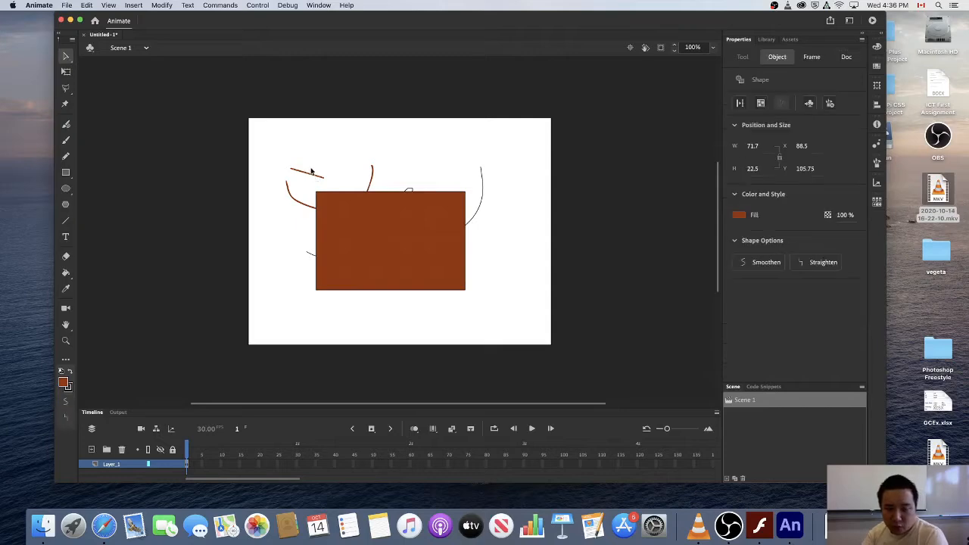
Delete the selected brush stroke and all the remaining lines and the rectangle, leaving the stage empty
{"action": "key", "text": "Delete"}
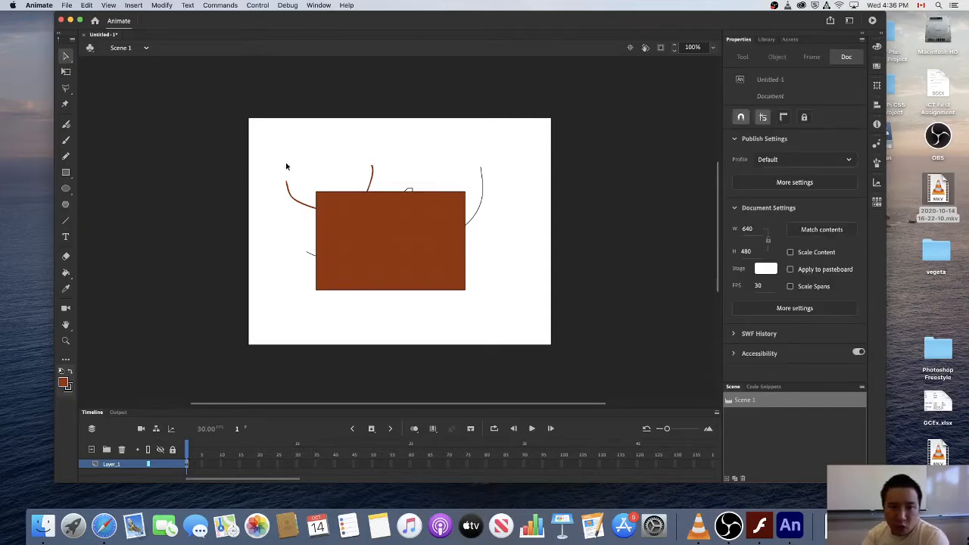
{"action": "left_click_drag", "start_coordinate": [258, 133], "coordinate": [542, 340]}
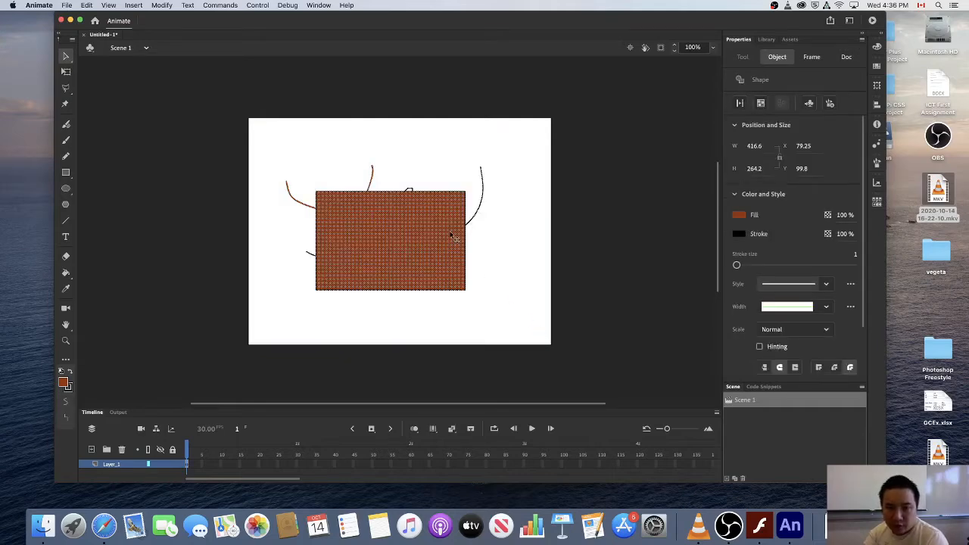
{"action": "key", "text": "Delete"}
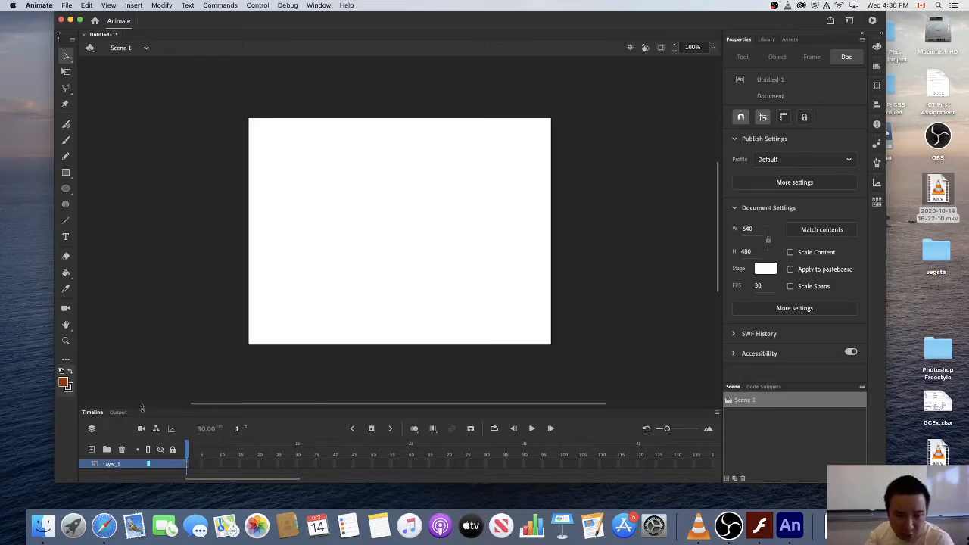
Make the Timeline area taller and select the first frame of Layer_1
{"action": "left_click_drag", "start_coordinate": [142, 408], "coordinate": [142, 387]}
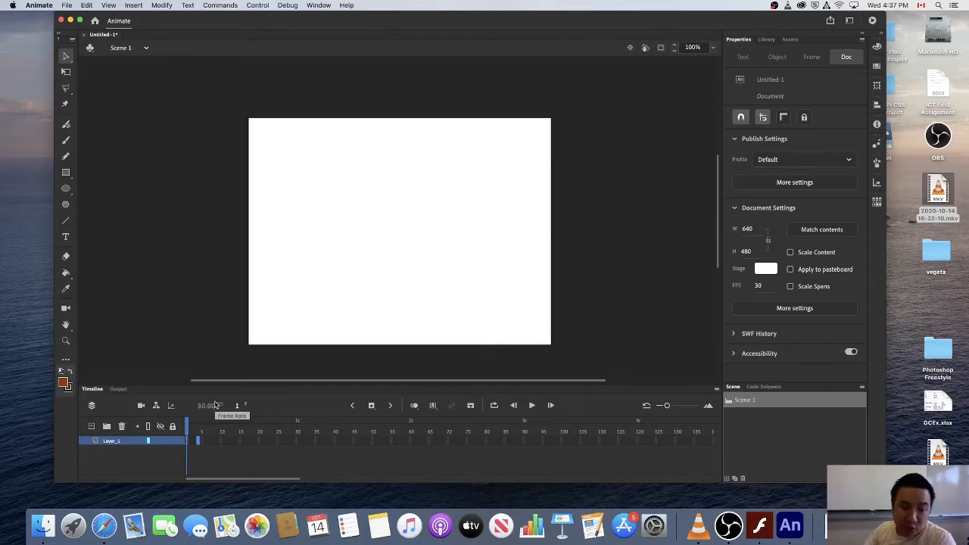
{"action": "left_click", "coordinate": [297, 442]}
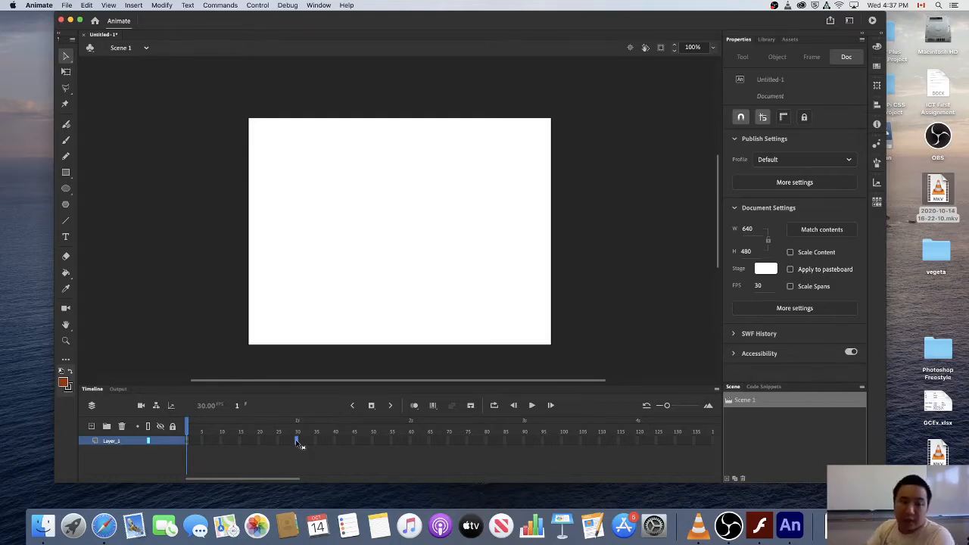
{"action": "left_click", "coordinate": [190, 445]}
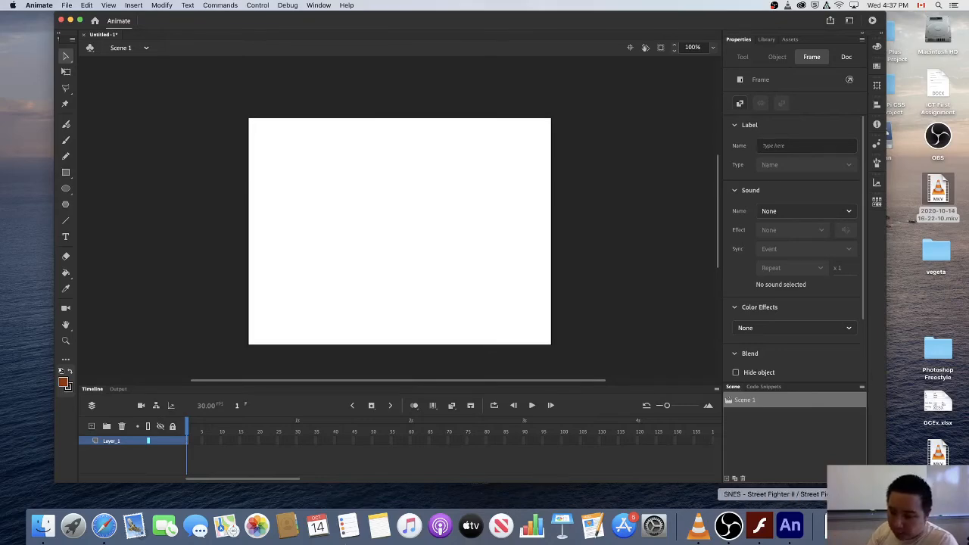
Open the desktop's vegeta folder and place vegeta1.gif on frame 1, below the stage's centre at about X 291, Y 296
{"action": "double_click", "coordinate": [931, 255]}
{"action": "left_click_drag", "start_coordinate": [548, 83], "coordinate": [850, 154]}
{"action": "left_click", "coordinate": [823, 186]}
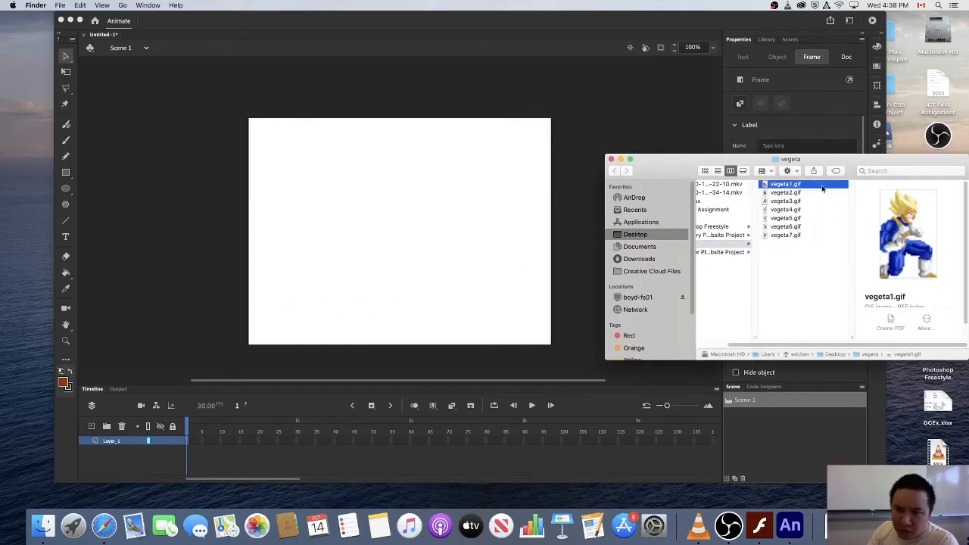
{"action": "left_click_drag", "start_coordinate": [774, 188], "coordinate": [380, 260]}
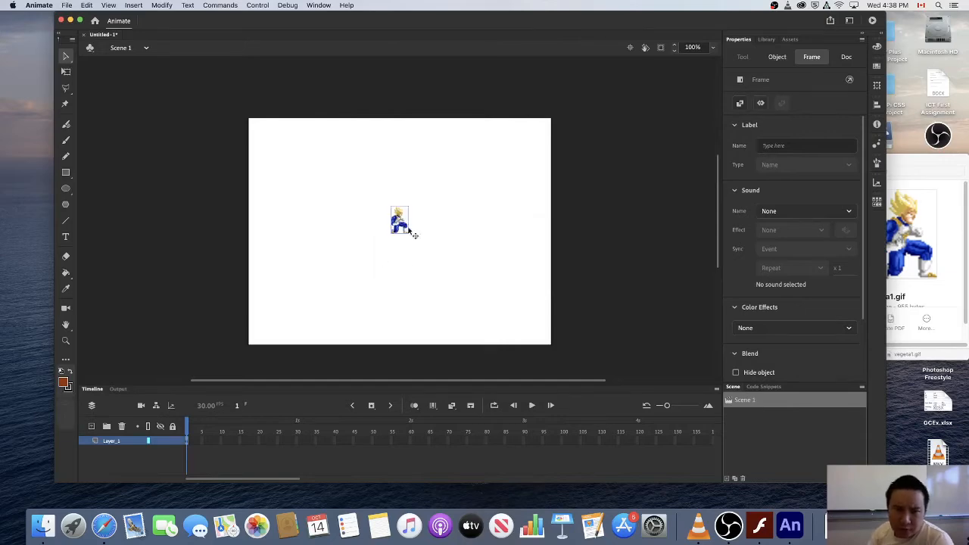
{"action": "left_click_drag", "start_coordinate": [408, 227], "coordinate": [402, 280]}
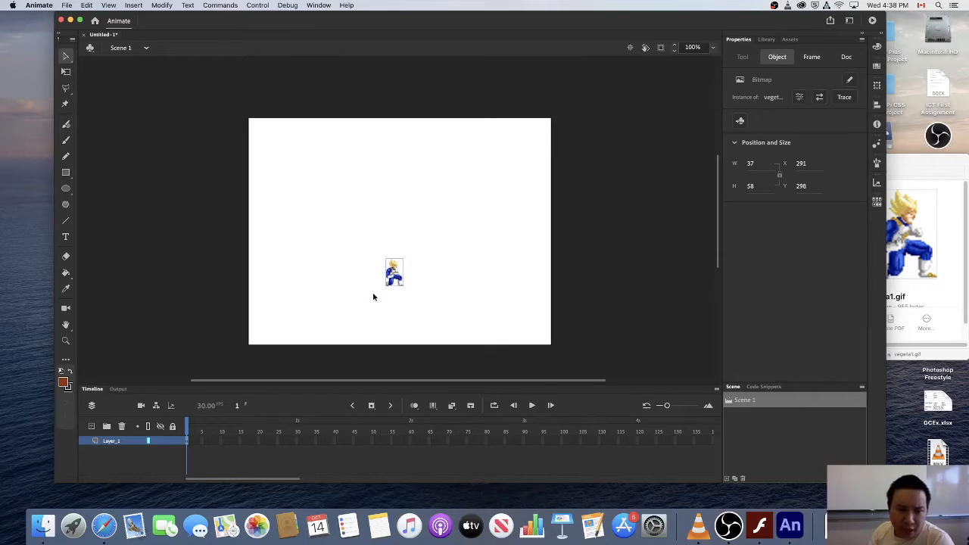
Insert a blank keyframe at frame 2 of Layer_1
{"action": "left_click", "coordinate": [192, 448]}
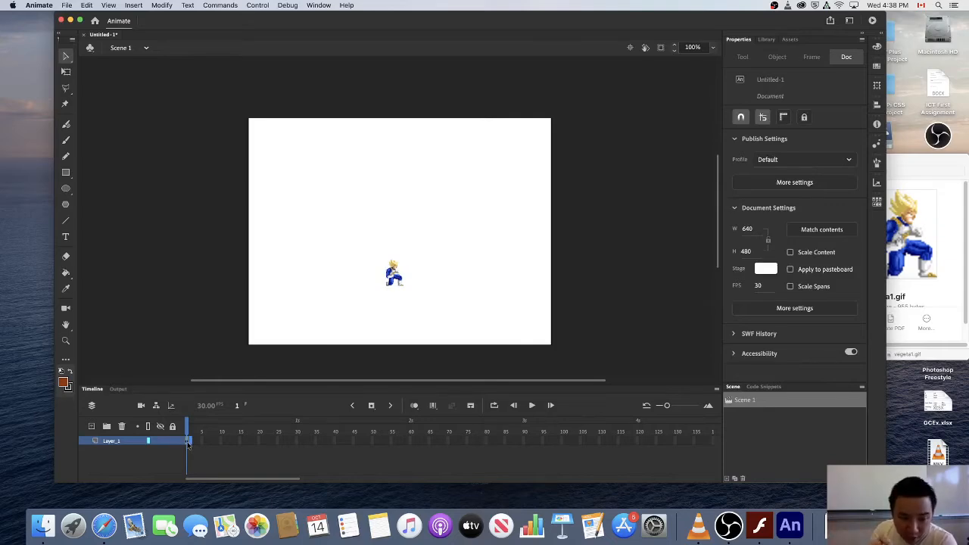
{"action": "left_click", "coordinate": [191, 445]}
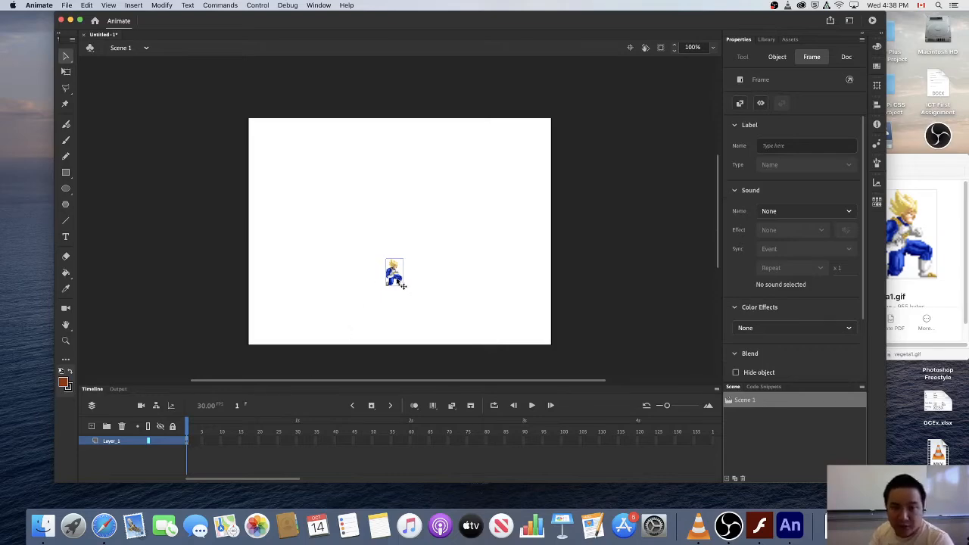
{"action": "left_click", "coordinate": [190, 446]}
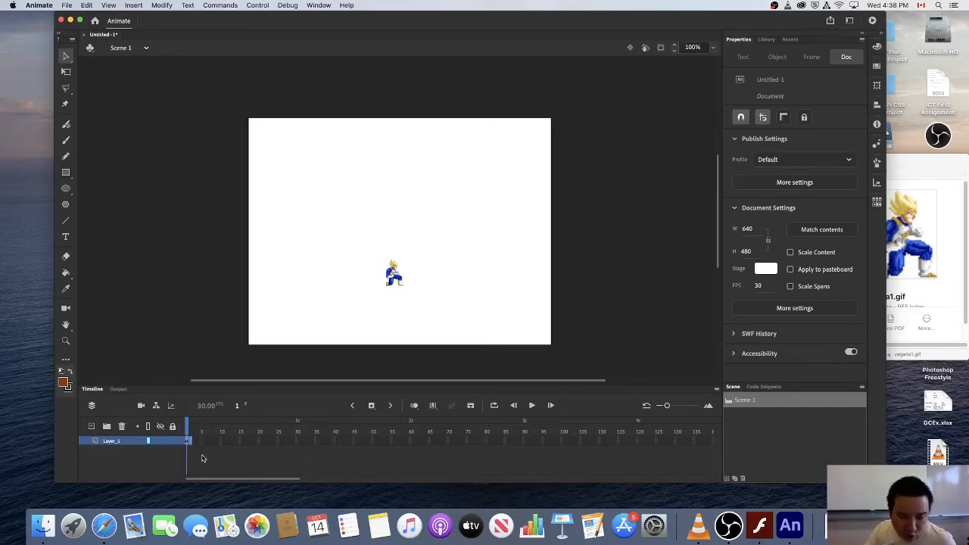
{"action": "right_click", "coordinate": [189, 441]}
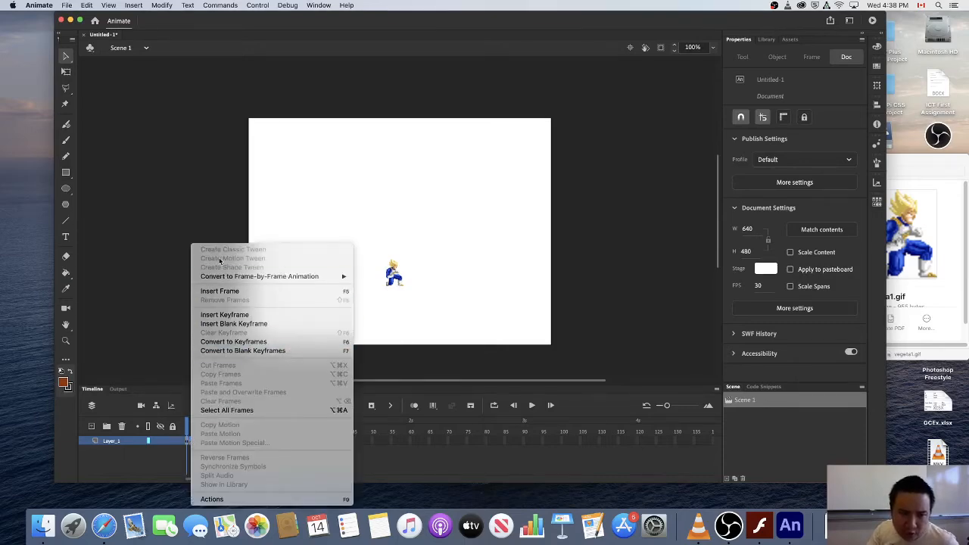
{"action": "left_click", "coordinate": [243, 325]}
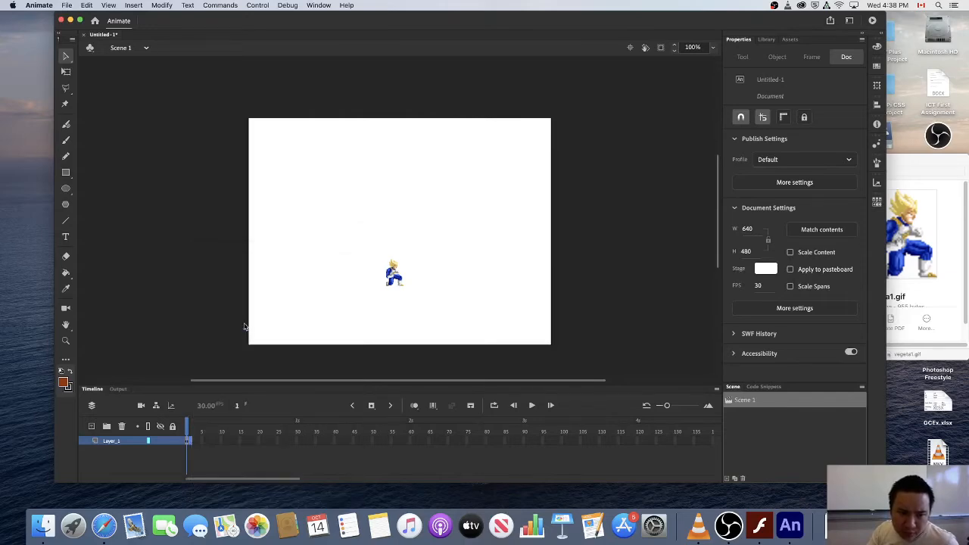
Compare frames 1 and 2, and place vegeta2.gif from the vegeta folder on frame 2
{"action": "left_click", "coordinate": [189, 427]}
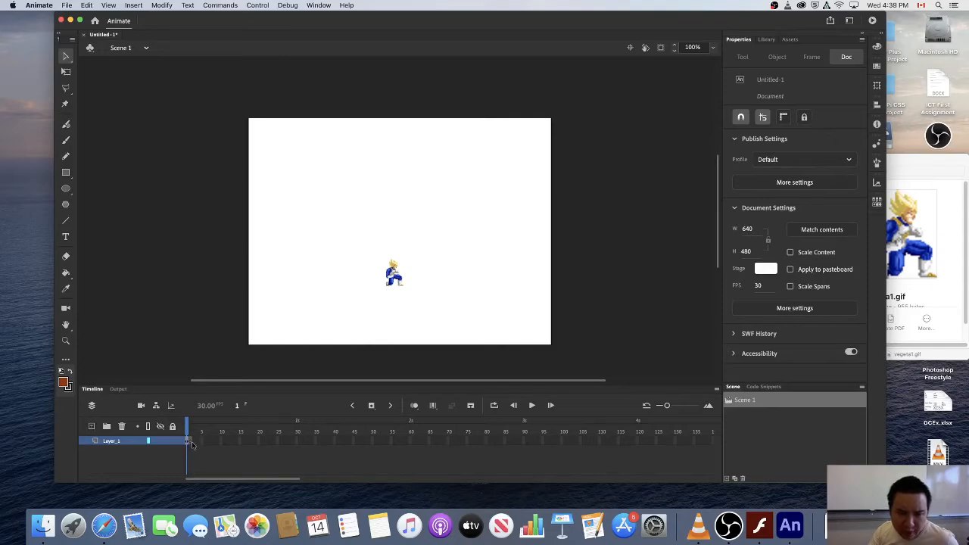
{"action": "left_click", "coordinate": [190, 441]}
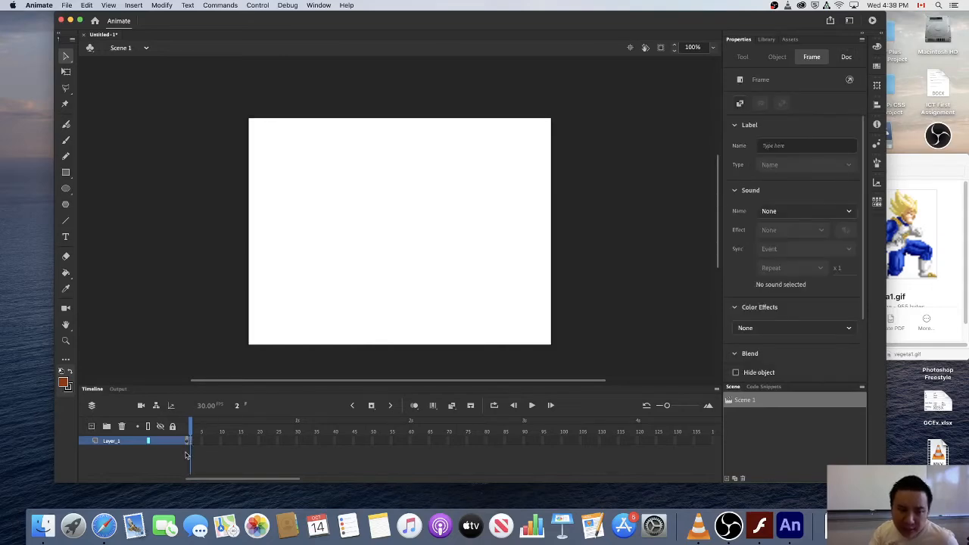
{"action": "left_click", "coordinate": [187, 442]}
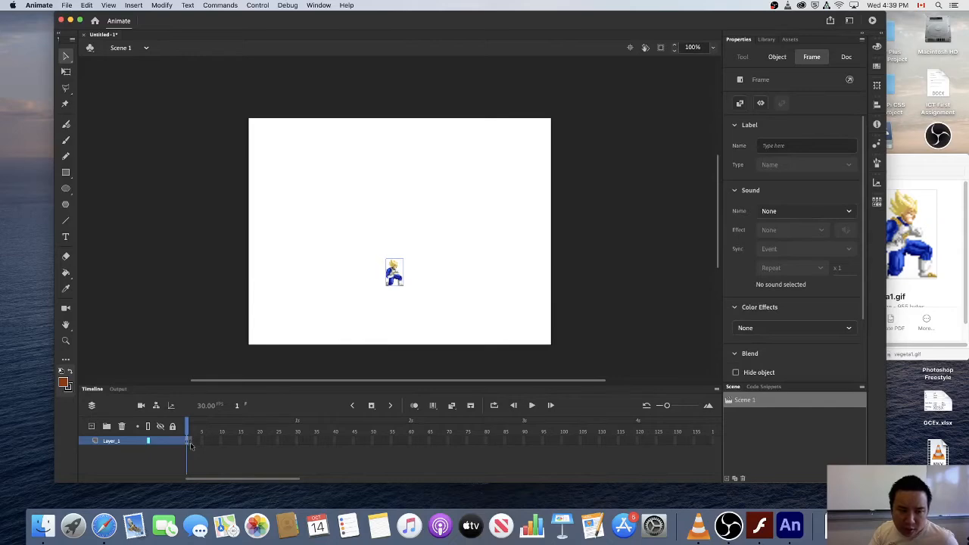
{"action": "left_click", "coordinate": [194, 442]}
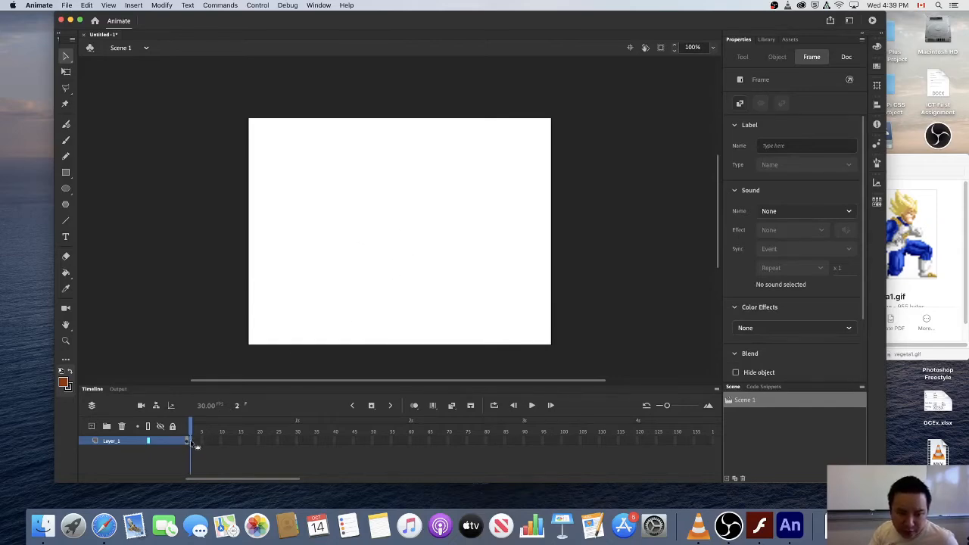
{"action": "left_click", "coordinate": [43, 524]}
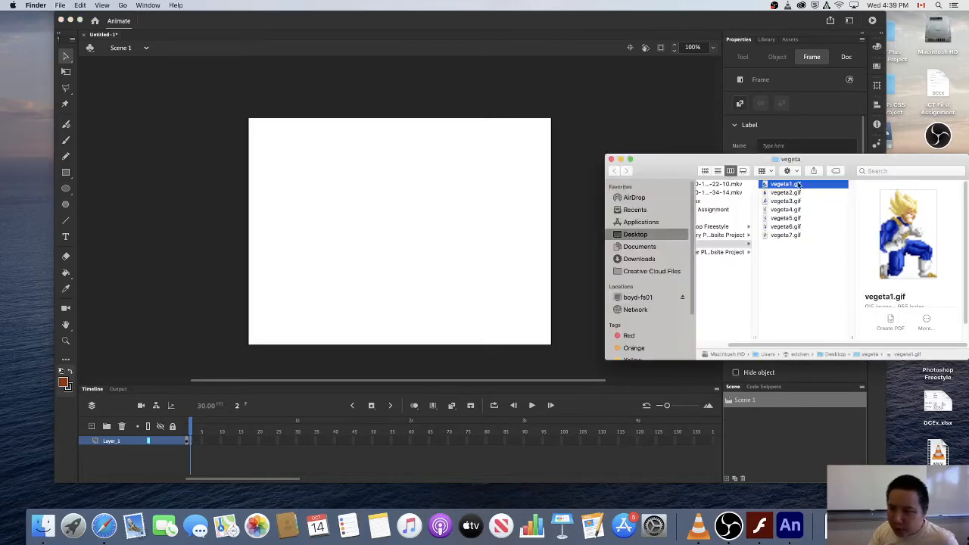
{"action": "left_click_drag", "start_coordinate": [791, 194], "coordinate": [399, 195]}
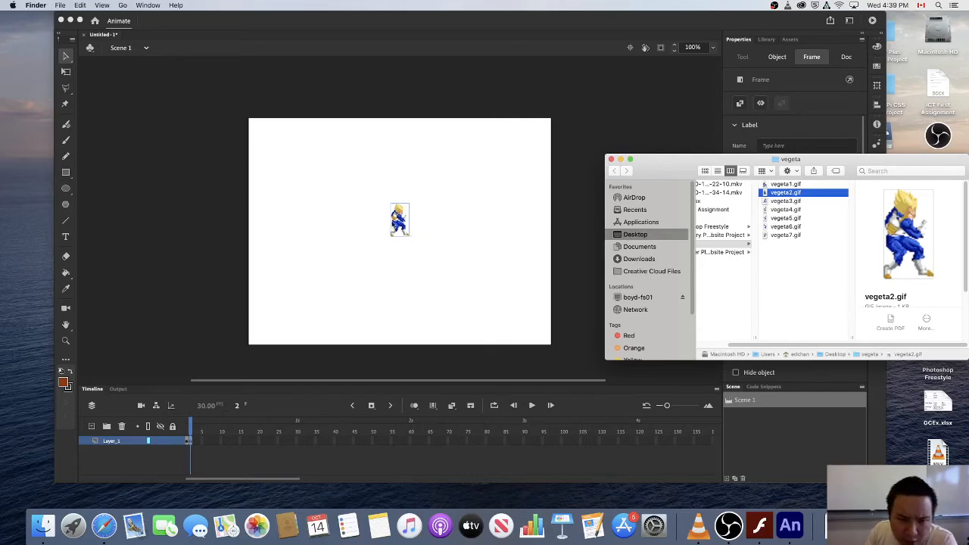
Try to line up the vegeta2 sprite on frame 2 with the frame 1 pose by flipping between both frames, and move it away
{"action": "left_click", "coordinate": [190, 430]}
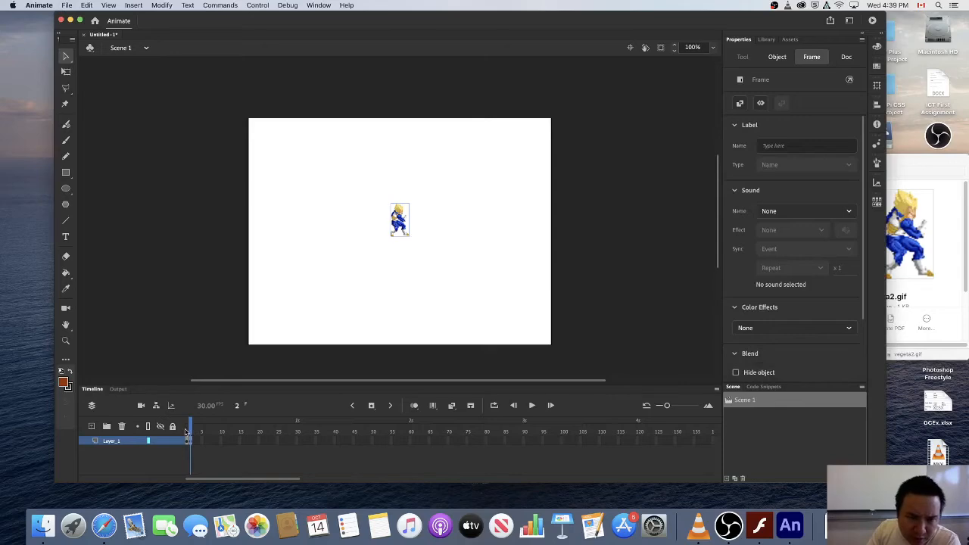
{"action": "left_click", "coordinate": [187, 431]}
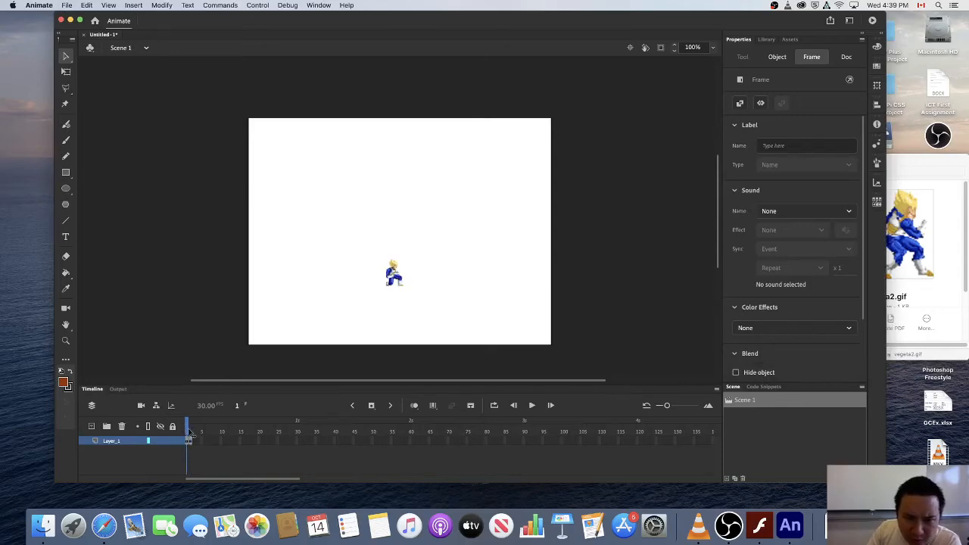
{"action": "left_click", "coordinate": [190, 432]}
{"action": "left_click", "coordinate": [341, 306]}
{"action": "left_click_drag", "start_coordinate": [400, 220], "coordinate": [383, 279]}
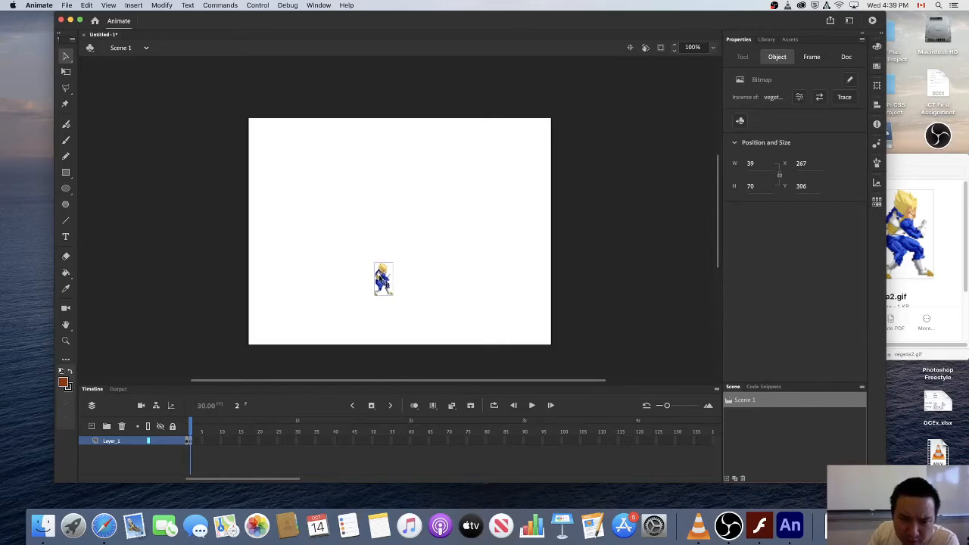
{"action": "left_click", "coordinate": [189, 429]}
{"action": "left_click", "coordinate": [190, 429]}
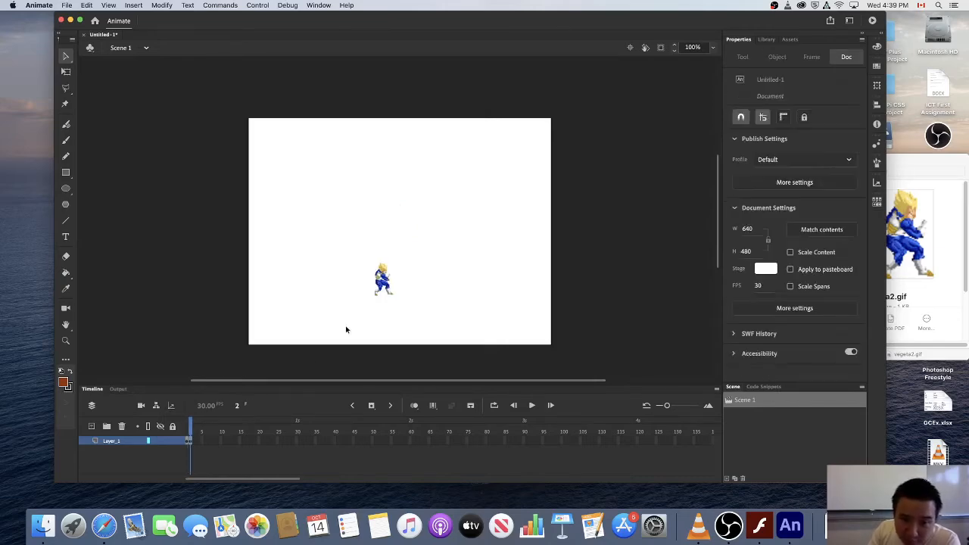
{"action": "left_click_drag", "start_coordinate": [381, 291], "coordinate": [391, 288]}
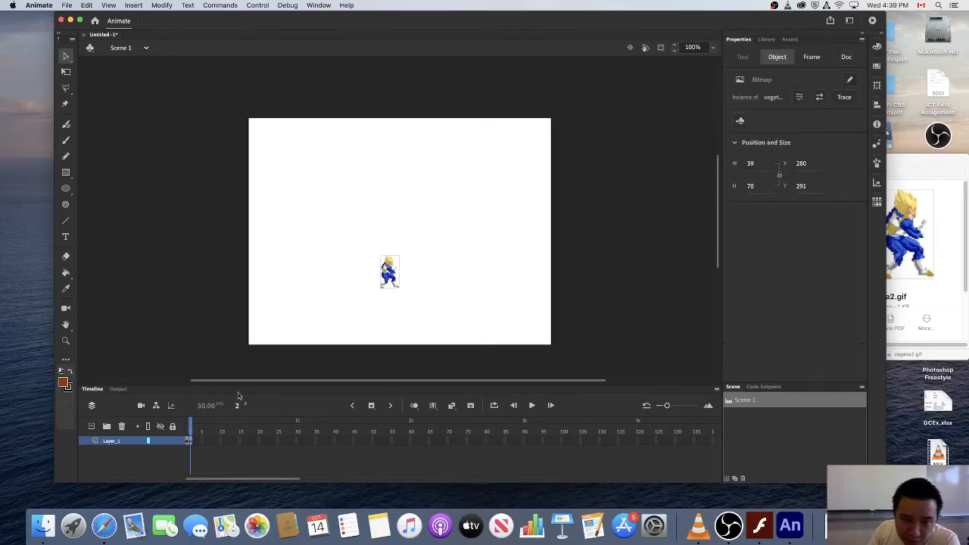
{"action": "left_click", "coordinate": [189, 429]}
{"action": "left_click", "coordinate": [190, 430]}
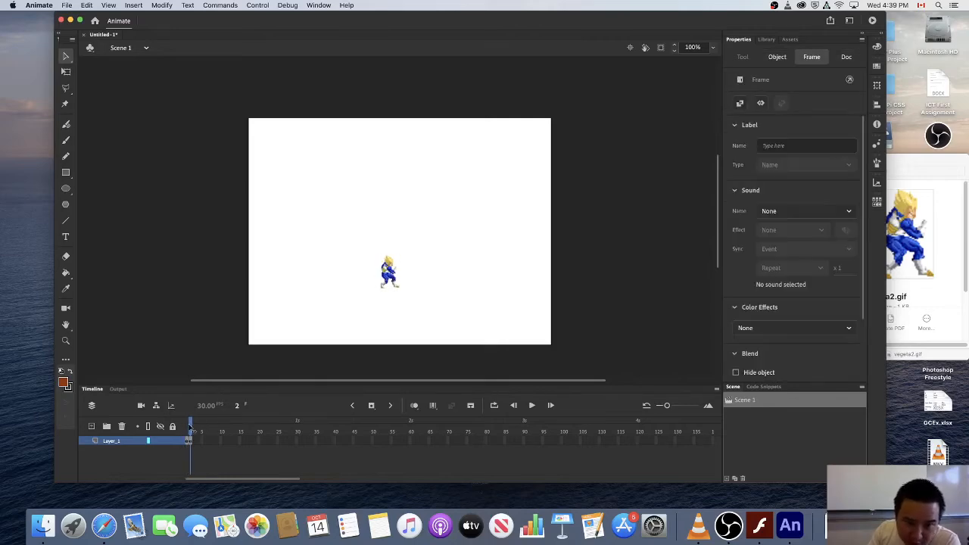
{"action": "left_click_drag", "start_coordinate": [397, 258], "coordinate": [445, 192]}
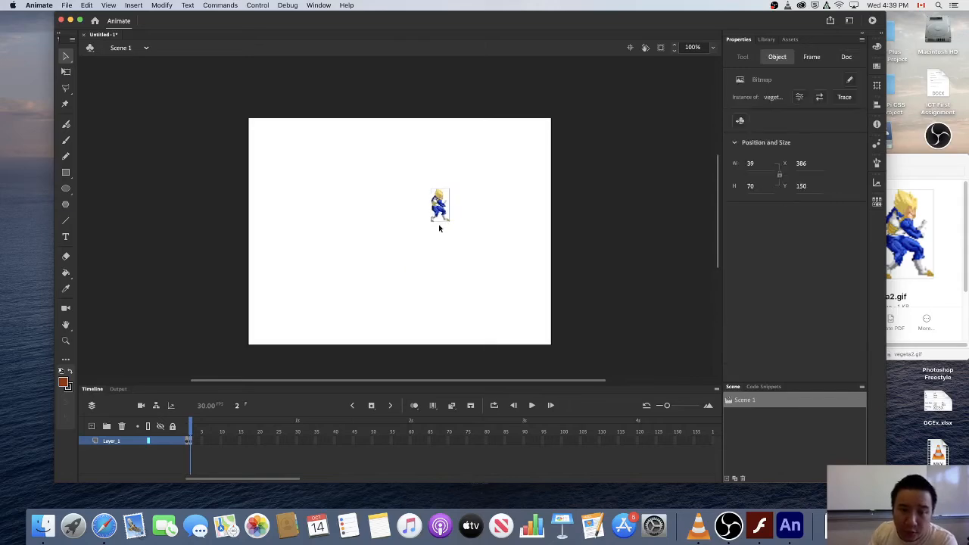
Turn on Onion Skin and align the vegeta2 sprite with the ghosted frame 1 pose, at about X 292, Y 285
{"action": "left_click", "coordinate": [414, 406]}
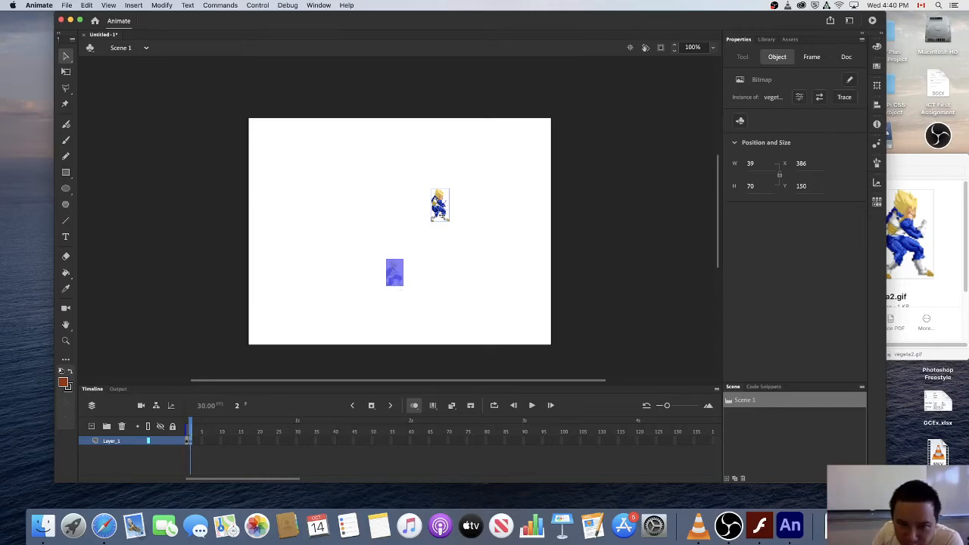
{"action": "left_click_drag", "start_coordinate": [437, 209], "coordinate": [393, 269]}
{"action": "key", "text": "Down"}
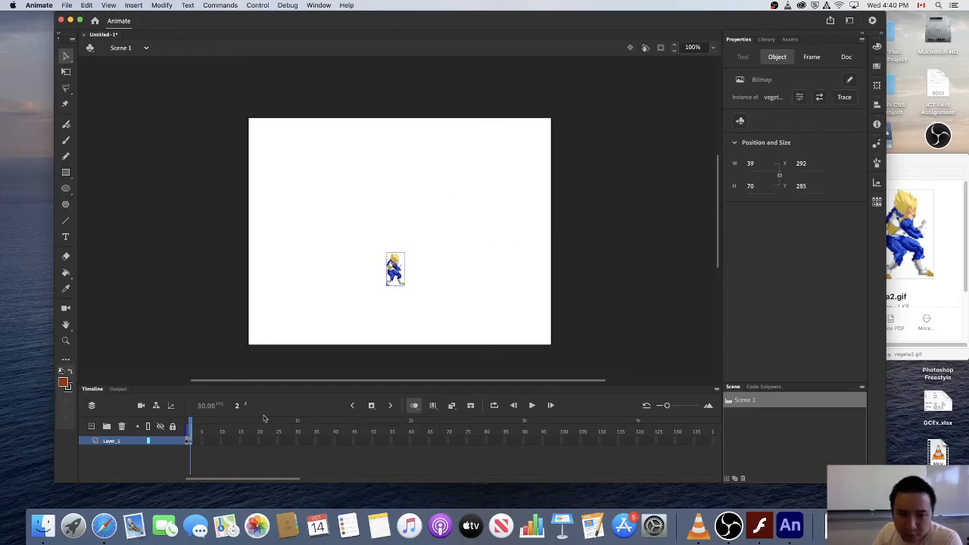
Insert a blank keyframe at frame 3 of Layer_1
{"action": "left_click", "coordinate": [195, 441]}
{"action": "right_click", "coordinate": [195, 442]}
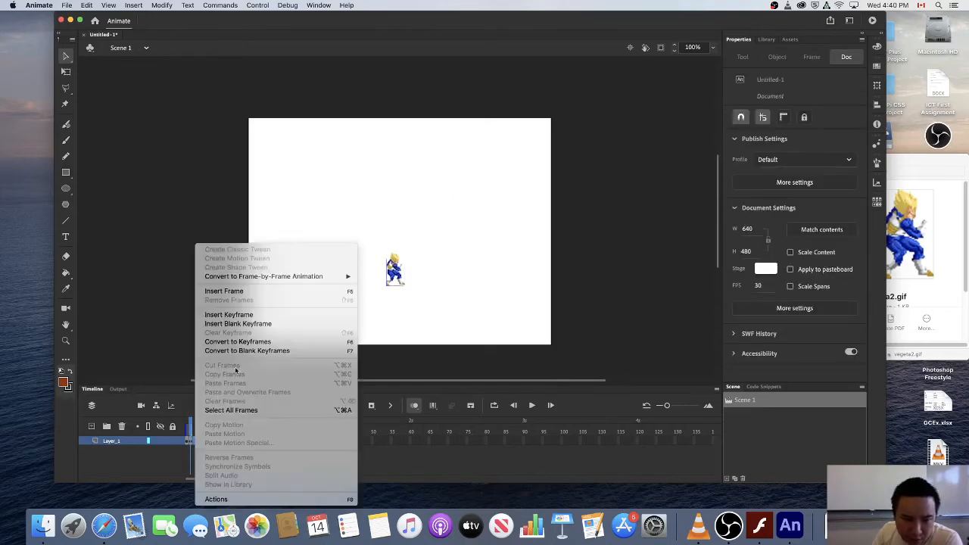
{"action": "left_click", "coordinate": [242, 324]}
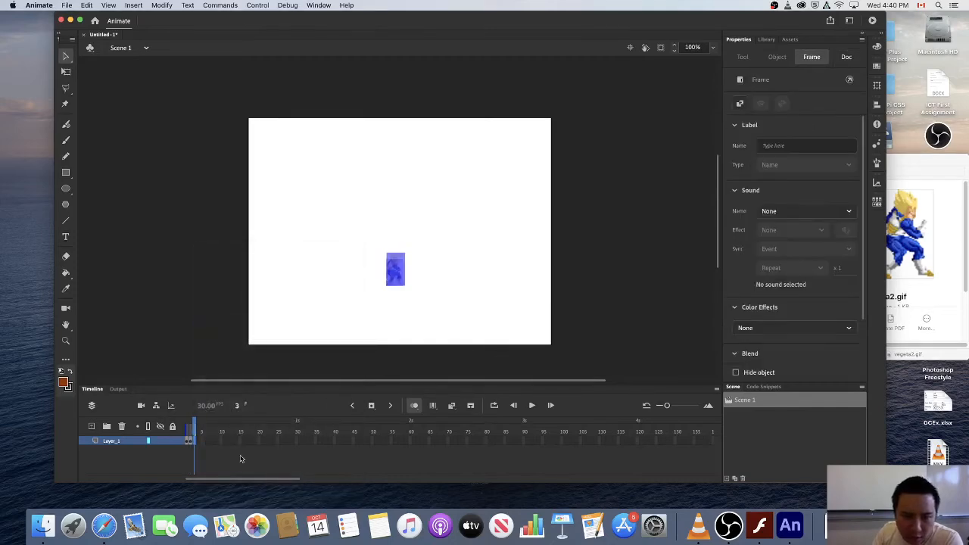
Place vegeta3.gif on frame 3 and align it with the ghosted frame 2 pose, at about X 294, Y 282
{"action": "left_click", "coordinate": [926, 160]}
{"action": "left_click_drag", "start_coordinate": [787, 202], "coordinate": [430, 209]}
{"action": "left_click", "coordinate": [454, 234]}
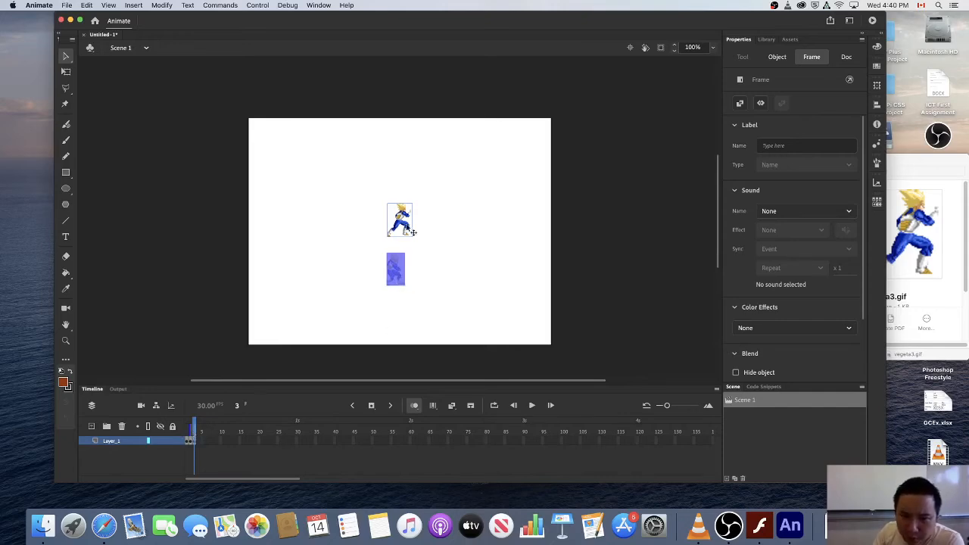
{"action": "left_click_drag", "start_coordinate": [402, 223], "coordinate": [407, 274]}
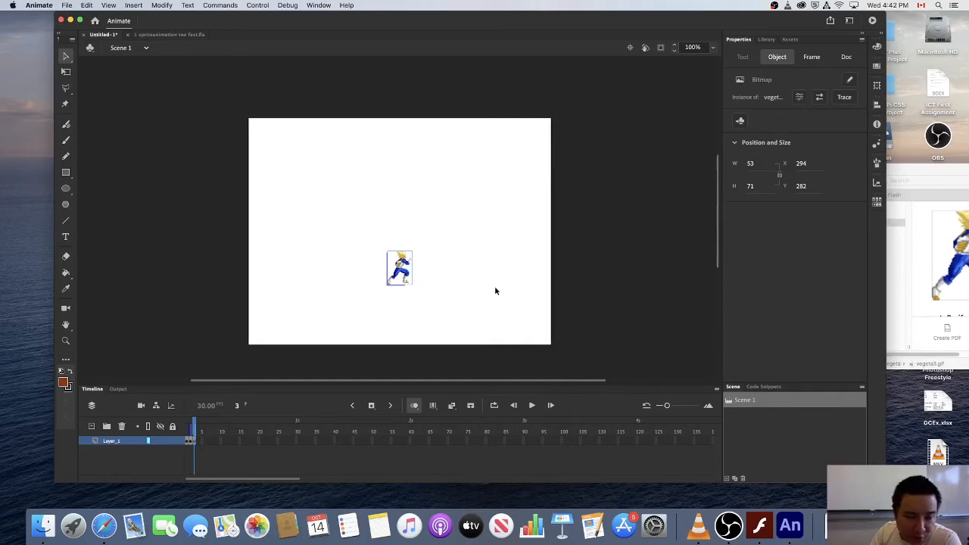
Switch to the open document "1 spriteanimation too fast.fla"
{"action": "left_click", "coordinate": [905, 177]}
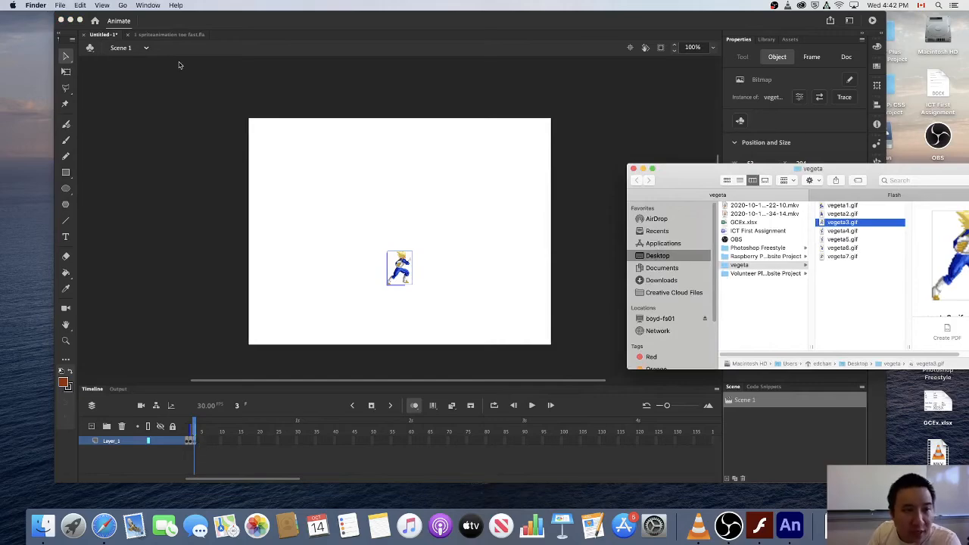
{"action": "left_click", "coordinate": [174, 38]}
{"action": "left_click", "coordinate": [173, 35]}
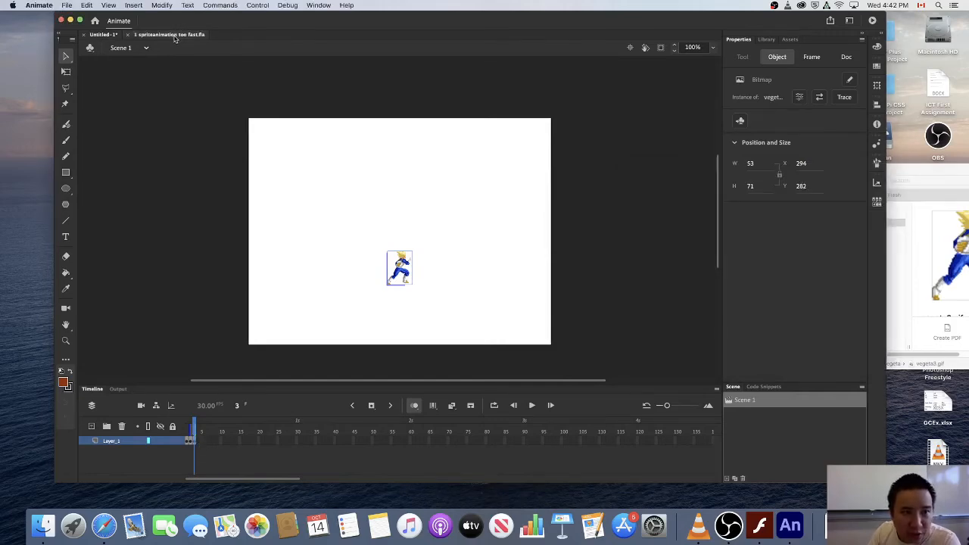
Step through frames 1 to 7 of Layer 1 to examine each sprite pose on the stage
{"action": "left_click", "coordinate": [188, 441]}
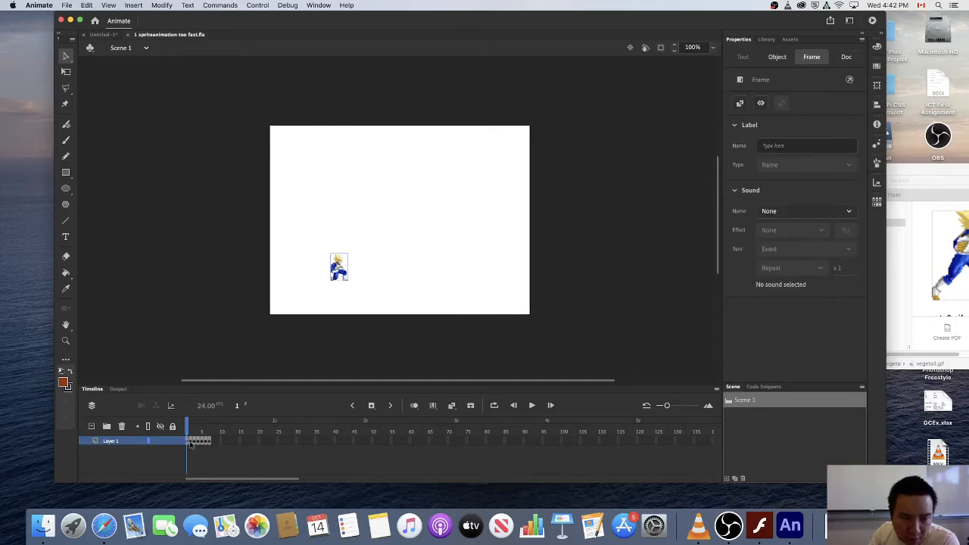
{"action": "left_click", "coordinate": [196, 443]}
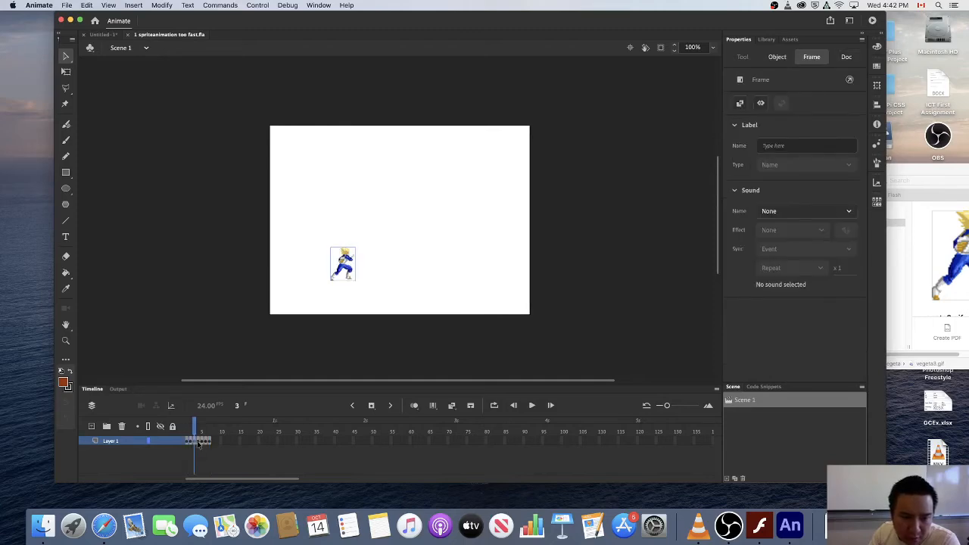
{"action": "left_click", "coordinate": [200, 443]}
{"action": "left_click", "coordinate": [203, 443]}
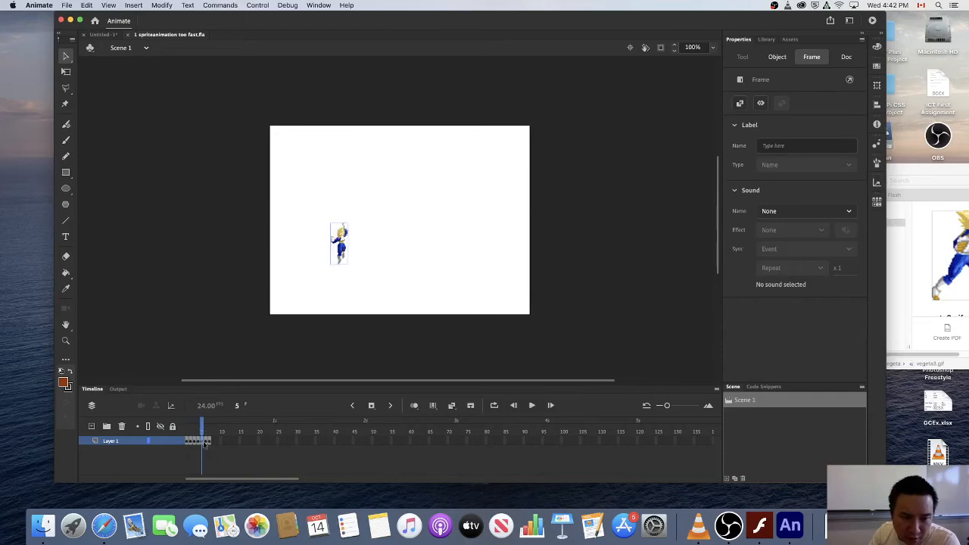
{"action": "left_click", "coordinate": [206, 443]}
{"action": "left_click", "coordinate": [209, 444]}
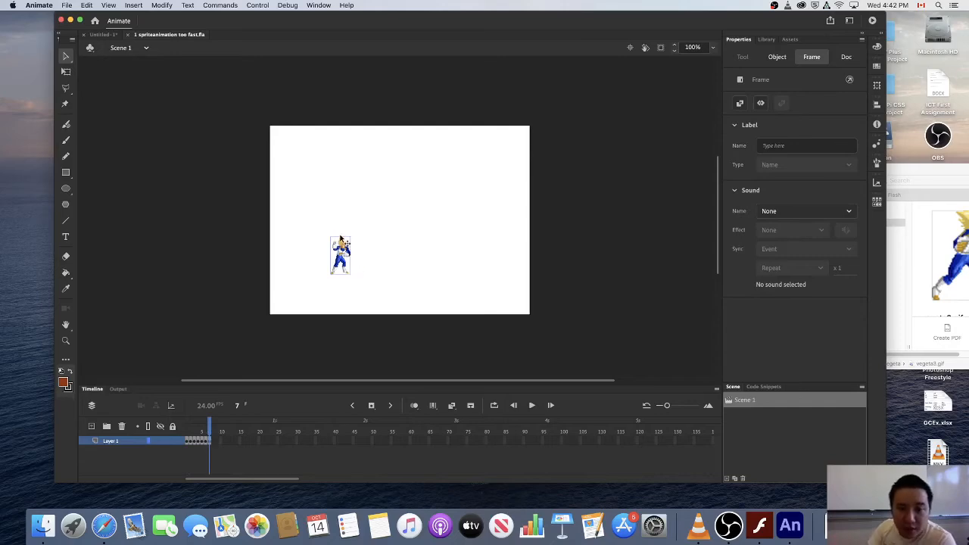
Play the seven-frame animation several times to judge its playback speed
{"action": "left_click", "coordinate": [532, 407]}
{"action": "left_click", "coordinate": [532, 406]}
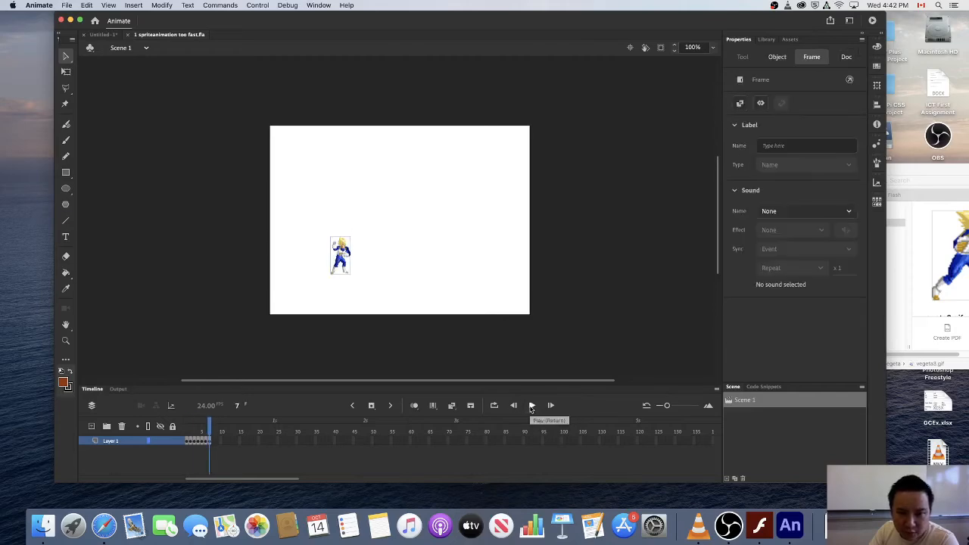
{"action": "left_click", "coordinate": [531, 407]}
{"action": "left_click", "coordinate": [532, 407]}
{"action": "left_click", "coordinate": [532, 407]}
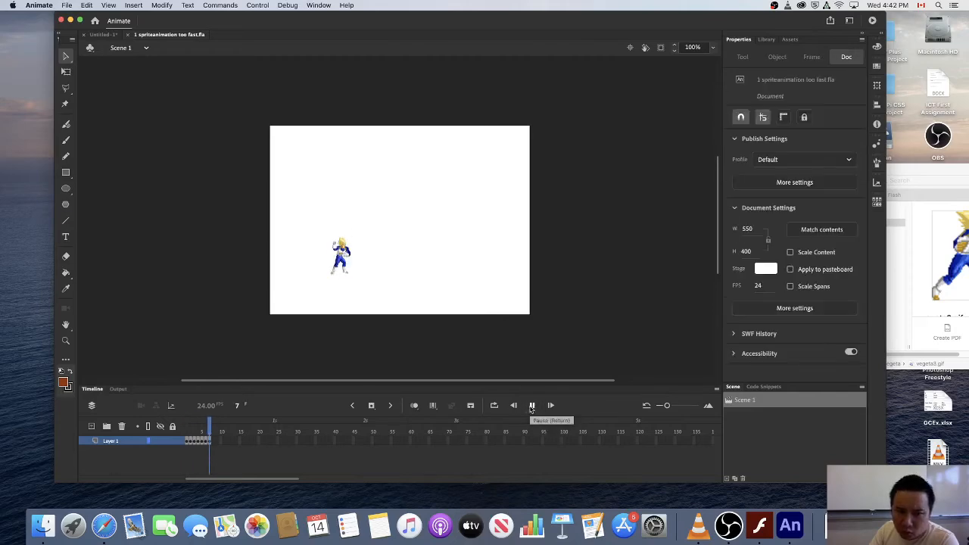
{"action": "left_click", "coordinate": [531, 406]}
{"action": "left_click", "coordinate": [532, 406]}
{"action": "left_click", "coordinate": [531, 406]}
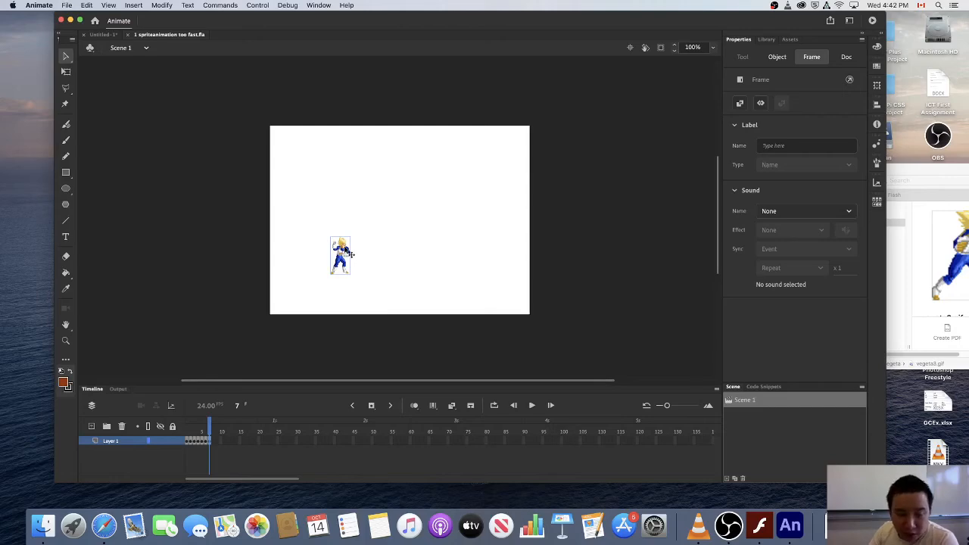
{"action": "left_click", "coordinate": [532, 406]}
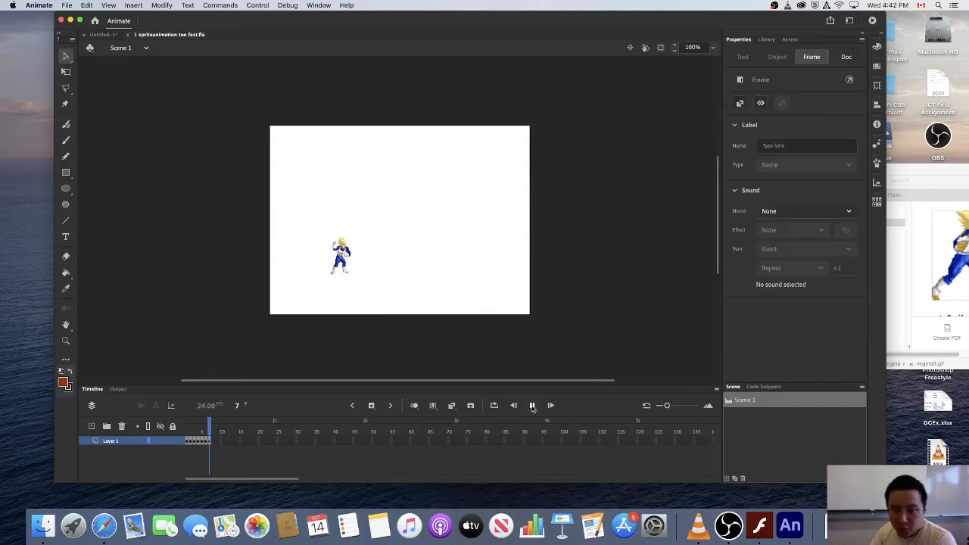
{"action": "left_click", "coordinate": [532, 405]}
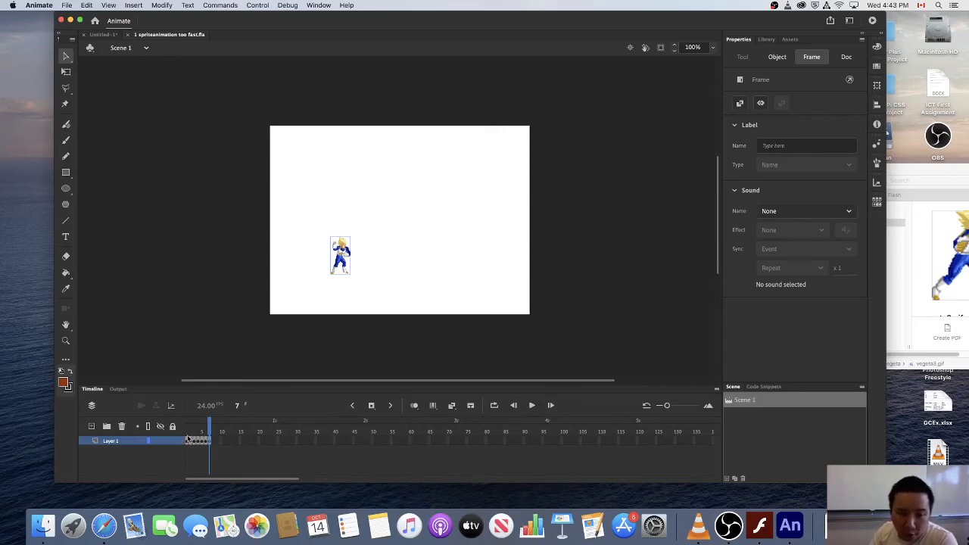
Insert two frames after the frame 1 keyframe of Layer 1 to hold the first pose through frame 3, and scrub across it
{"action": "left_click", "coordinate": [188, 433]}
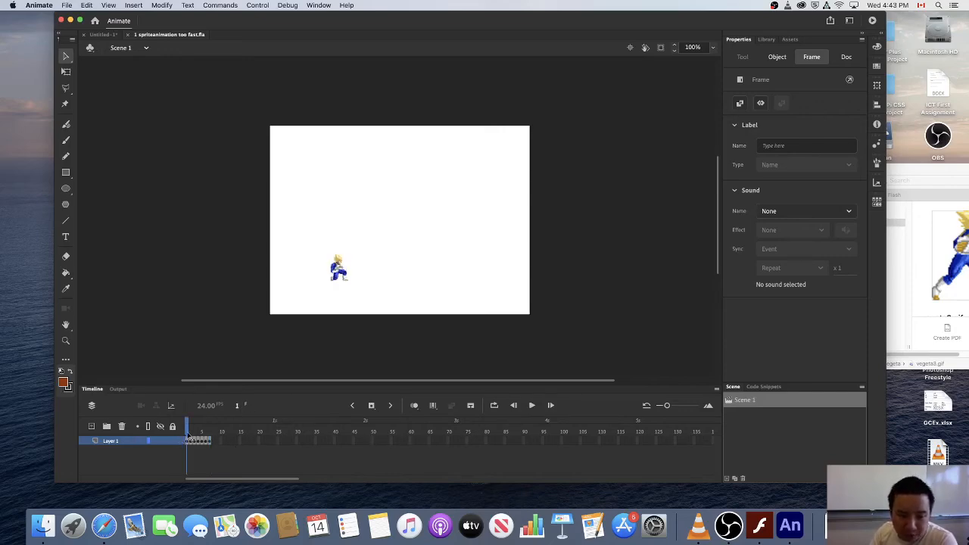
{"action": "left_click", "coordinate": [190, 445]}
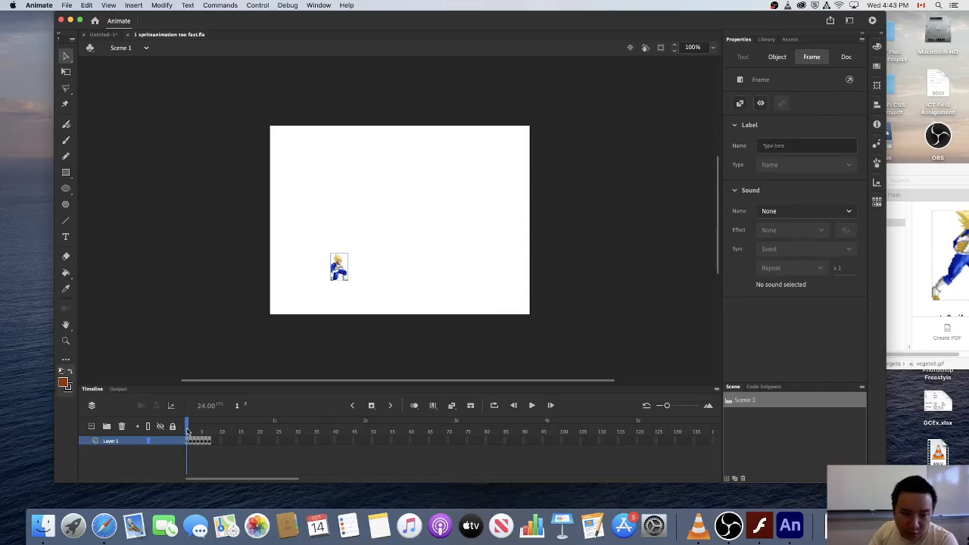
{"action": "left_click", "coordinate": [188, 432]}
{"action": "left_click_drag", "start_coordinate": [188, 430], "coordinate": [188, 431]}
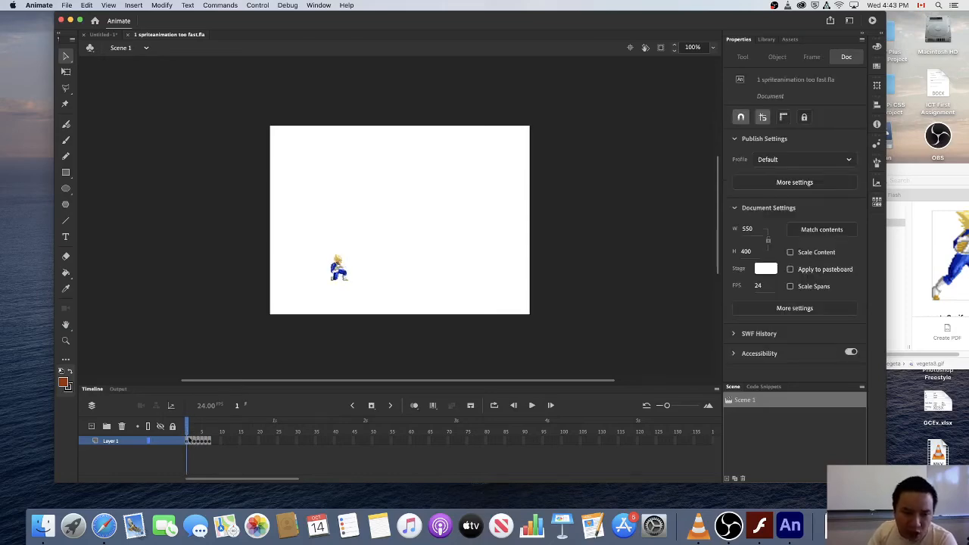
{"action": "left_click", "coordinate": [189, 442]}
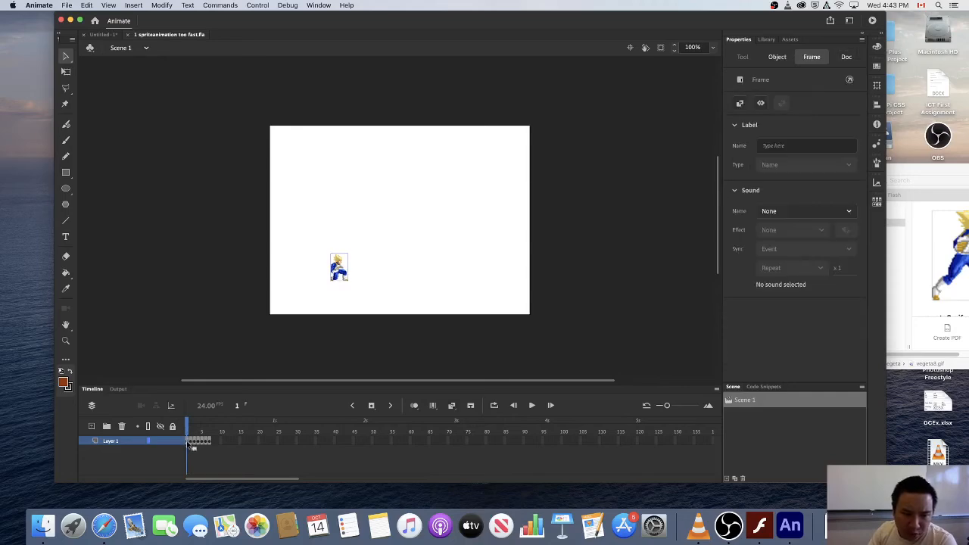
{"action": "right_click", "coordinate": [188, 443]}
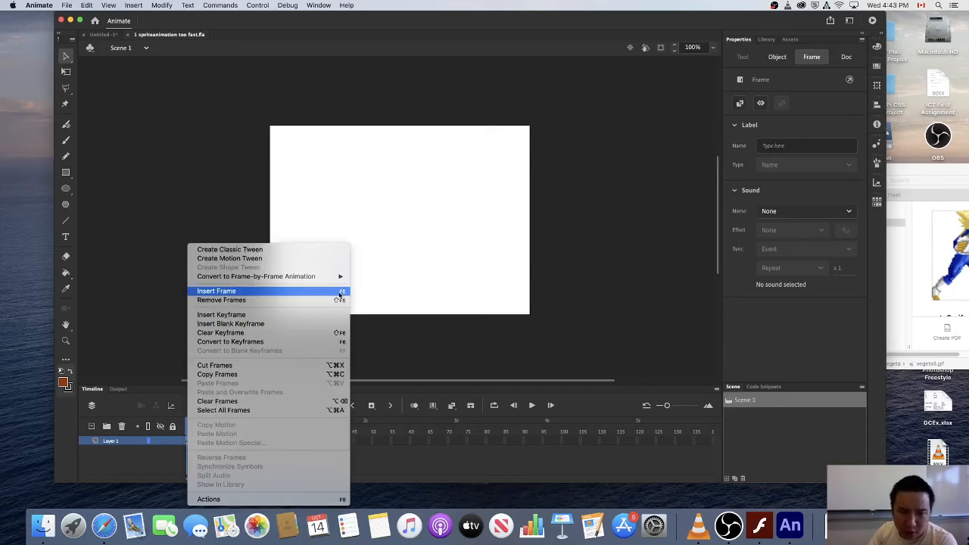
{"action": "left_click", "coordinate": [237, 293]}
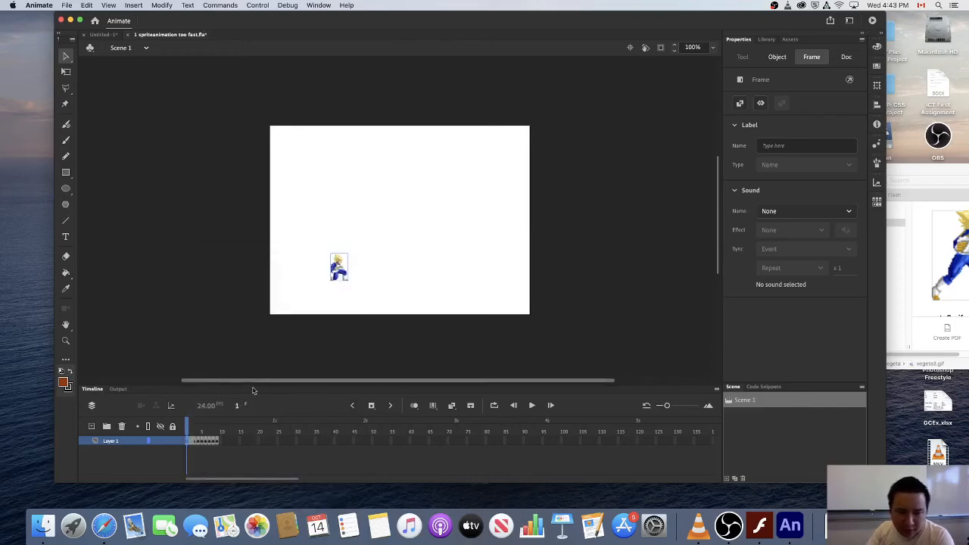
{"action": "left_click", "coordinate": [206, 431]}
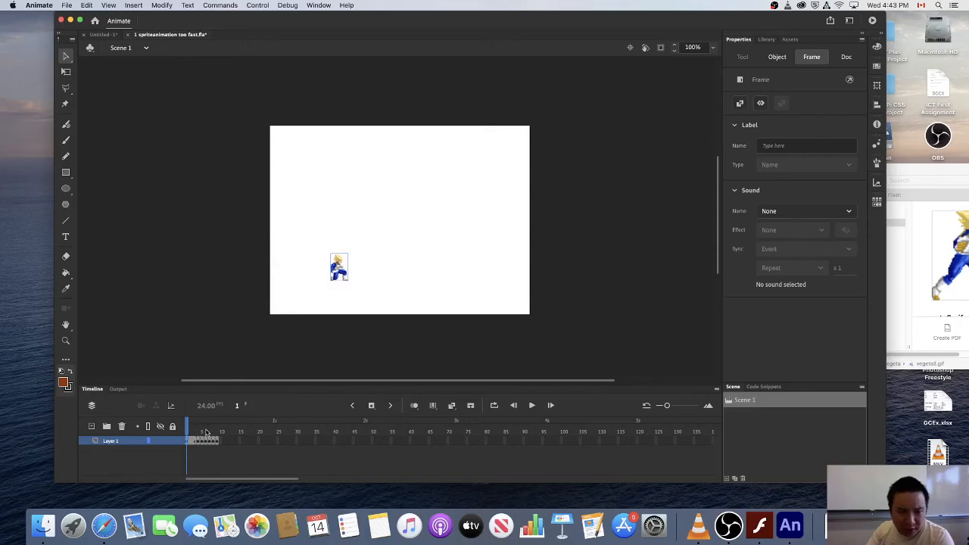
{"action": "left_click", "coordinate": [187, 441]}
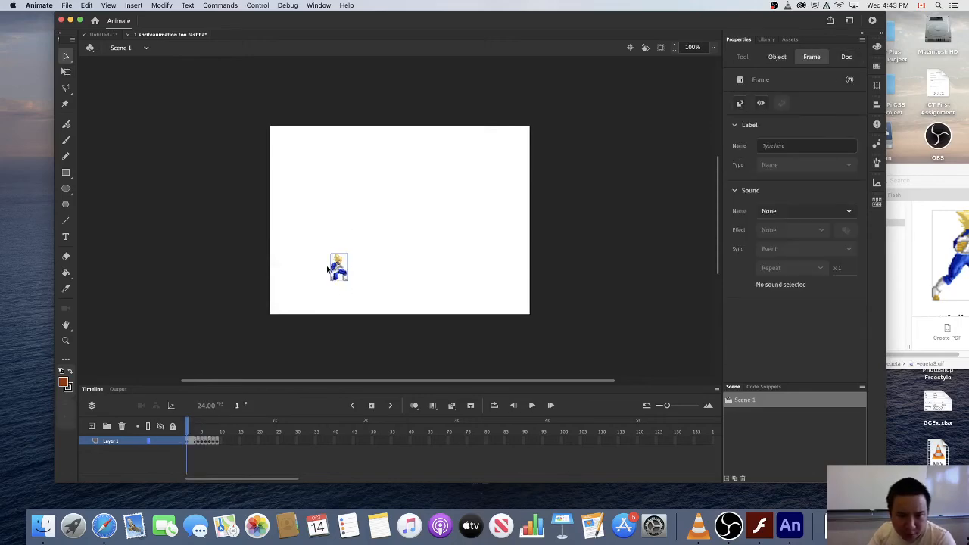
{"action": "left_click", "coordinate": [188, 429]}
{"action": "left_click_drag", "start_coordinate": [189, 429], "coordinate": [196, 429]}
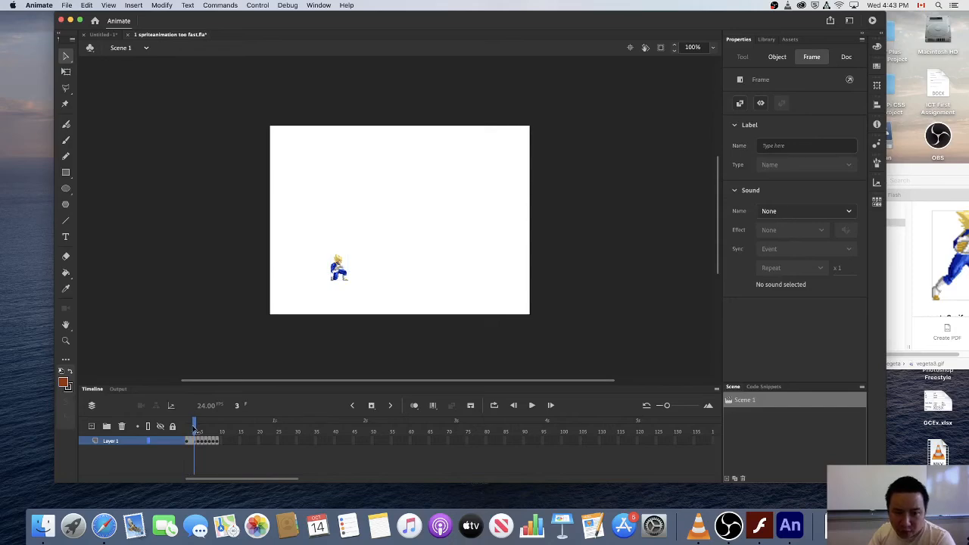
Insert two frames after each remaining keyframe in Layer 1, at frames 4, 7, 10, 13, 16 and 19, to hold every pose for three frames
{"action": "left_click", "coordinate": [203, 447]}
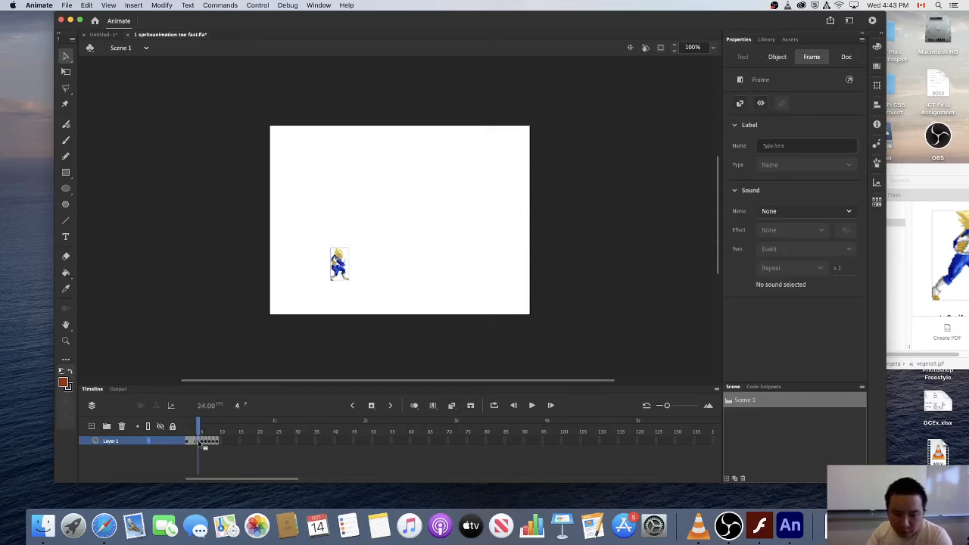
{"action": "key", "text": "F5"}
{"action": "key", "text": "F5"}
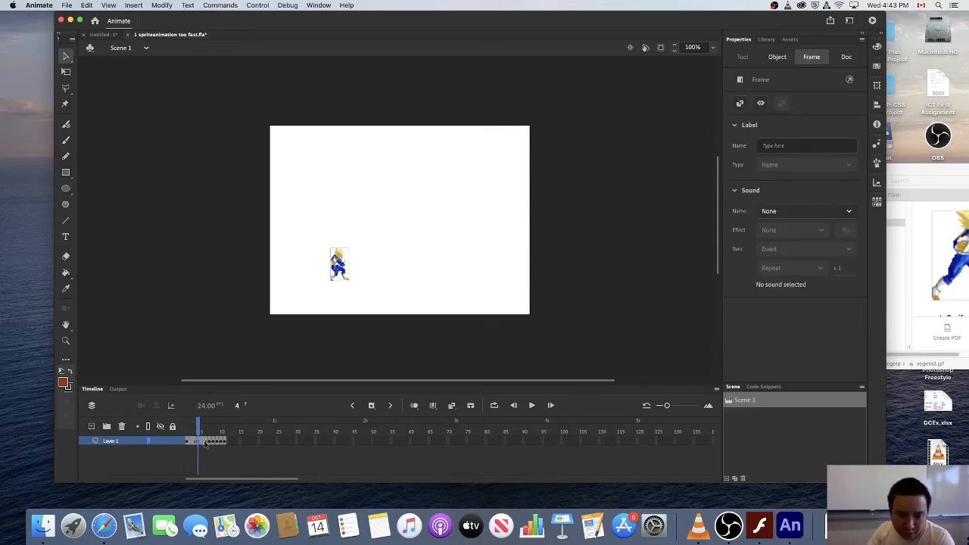
{"action": "left_click", "coordinate": [210, 443]}
{"action": "key", "text": "F5"}
{"action": "key", "text": "F5"}
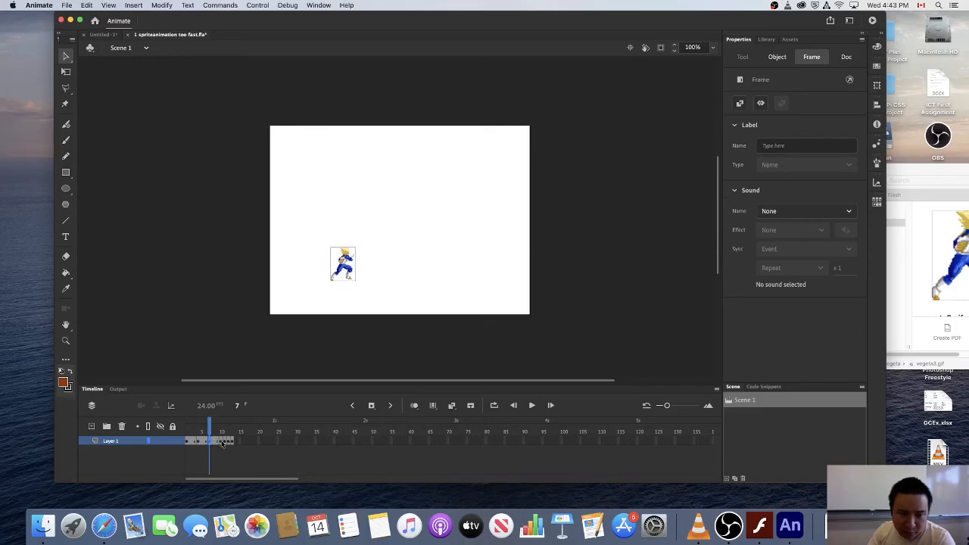
{"action": "left_click", "coordinate": [222, 443]}
{"action": "key", "text": "F5"}
{"action": "key", "text": "F5"}
{"action": "left_click", "coordinate": [232, 443]}
{"action": "key", "text": "F5"}
{"action": "key", "text": "F5"}
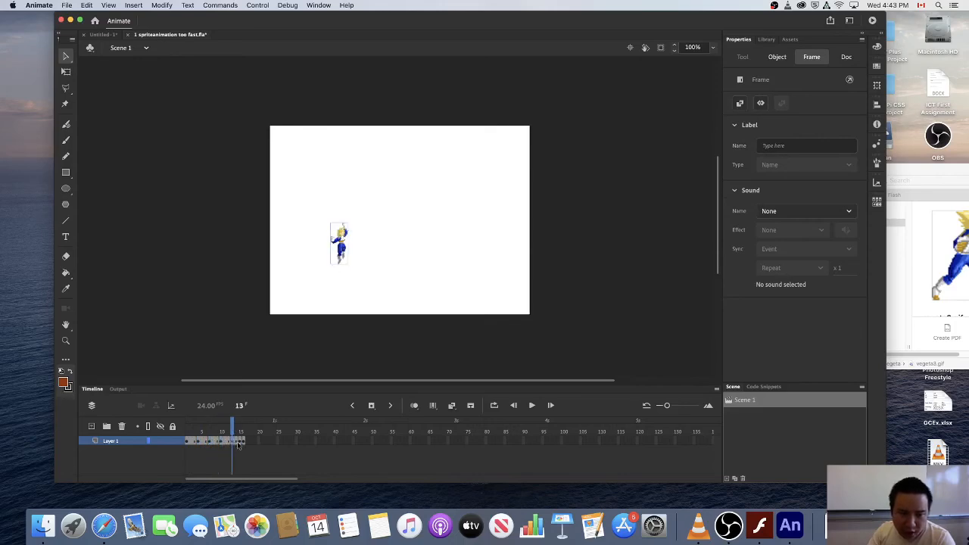
{"action": "left_click", "coordinate": [244, 443]}
{"action": "key", "text": "F5"}
{"action": "key", "text": "F5"}
{"action": "left_click", "coordinate": [256, 444]}
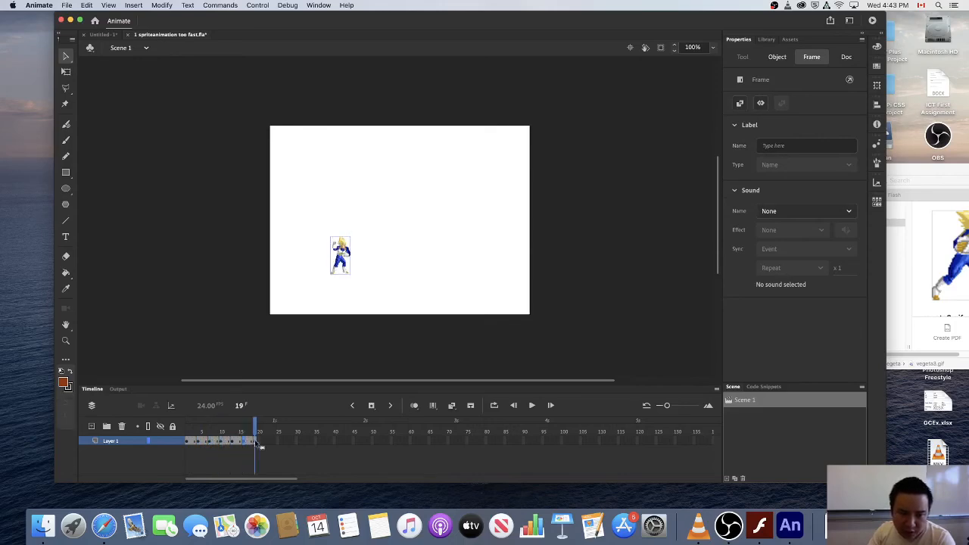
Play the lengthened animation from frame 1 several times to check the slower pacing
{"action": "left_click", "coordinate": [187, 432]}
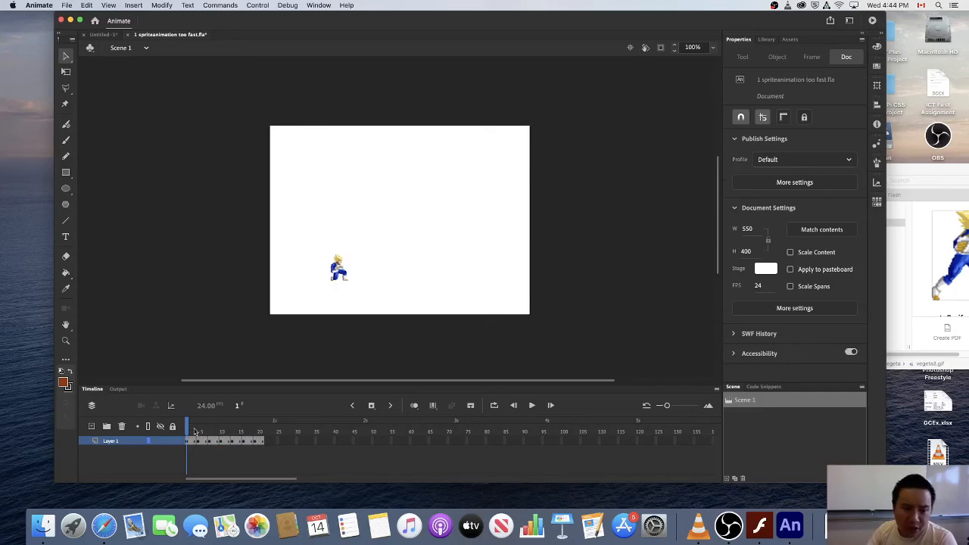
{"action": "left_click", "coordinate": [533, 407]}
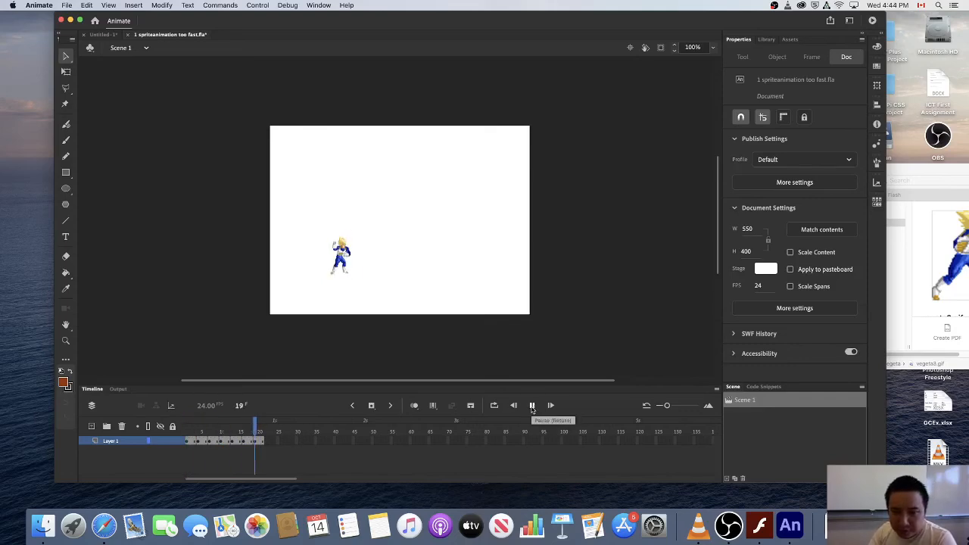
{"action": "left_click", "coordinate": [532, 406]}
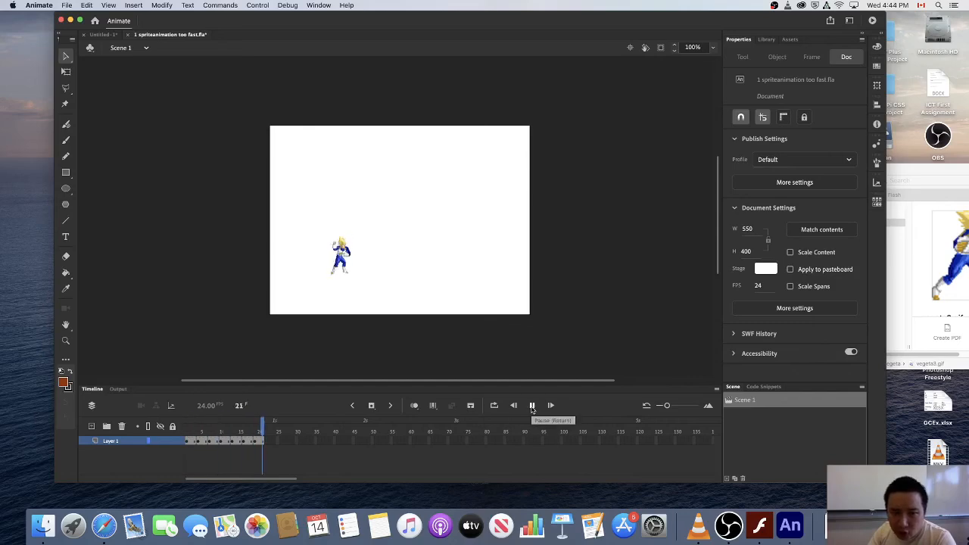
{"action": "left_click", "coordinate": [532, 407]}
{"action": "left_click", "coordinate": [532, 409]}
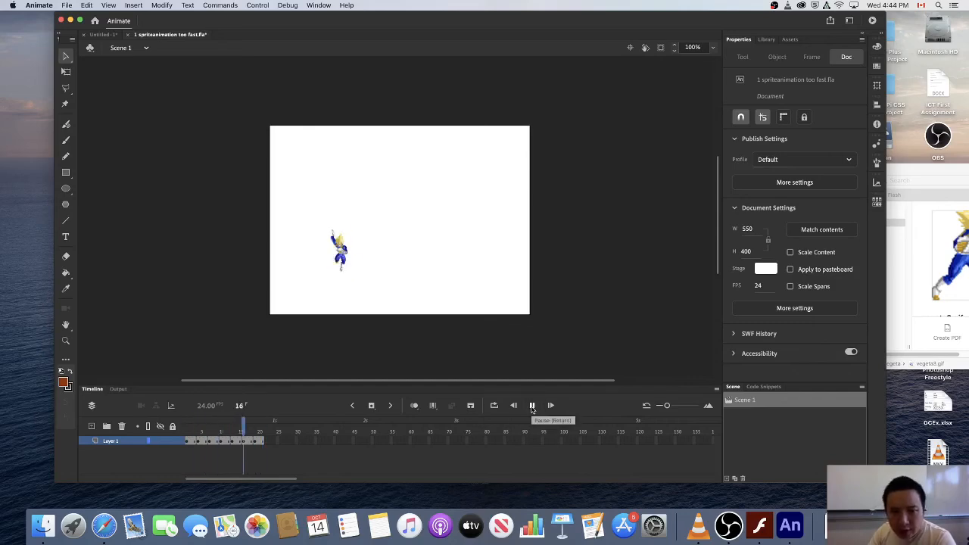
{"action": "left_click", "coordinate": [532, 407]}
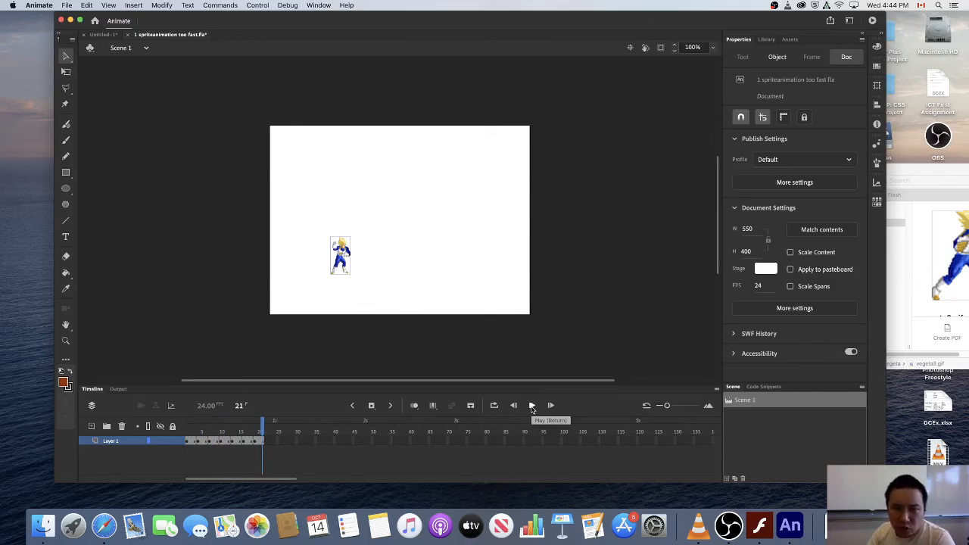
Insert two more frames into each of the seven poses in Layer 1 to hold each for five frames, and play from frame 1
{"action": "left_click", "coordinate": [195, 442]}
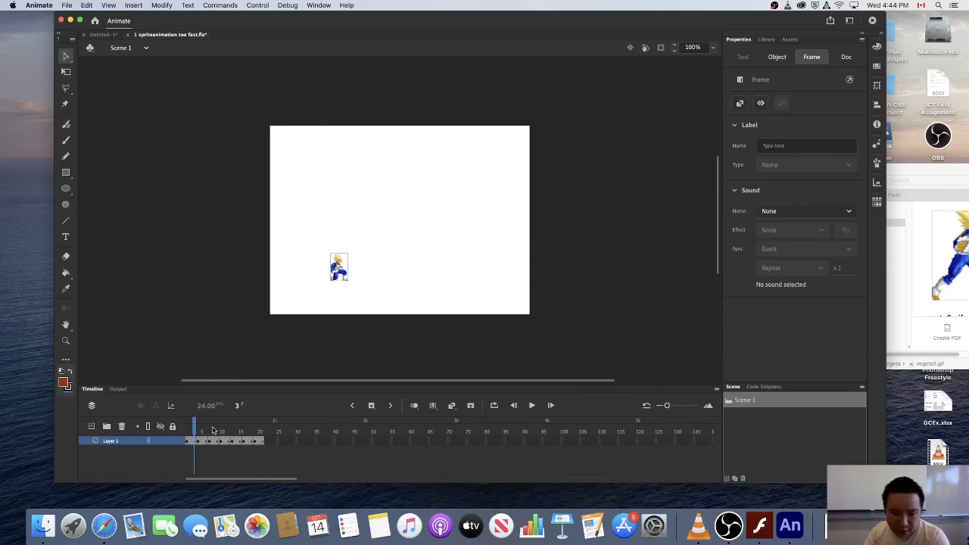
{"action": "key", "text": "F5"}
{"action": "key", "text": "F5"}
{"action": "left_click", "coordinate": [210, 441]}
{"action": "key", "text": "F5"}
{"action": "key", "text": "F5"}
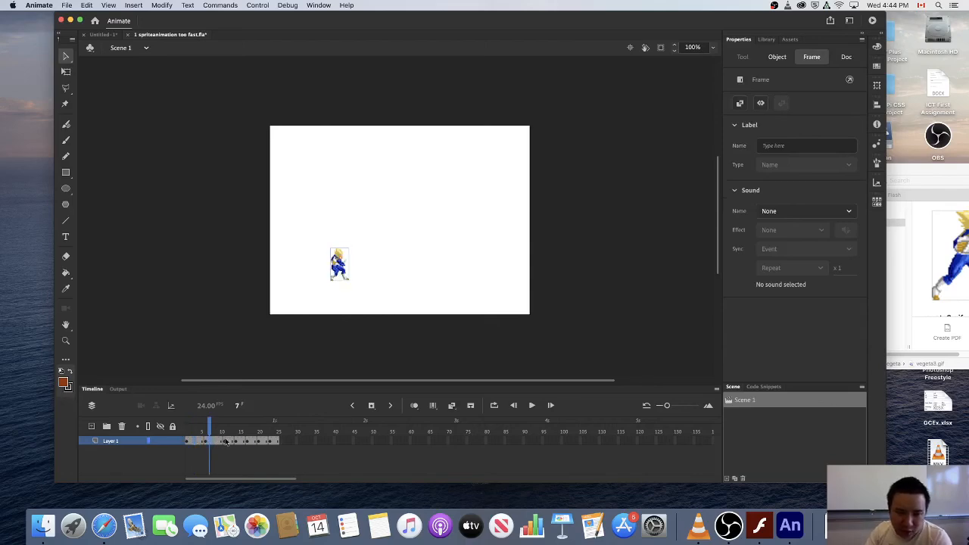
{"action": "left_click", "coordinate": [229, 442]}
{"action": "key", "text": "F5"}
{"action": "key", "text": "F5"}
{"action": "left_click", "coordinate": [248, 441]}
{"action": "key", "text": "F5"}
{"action": "key", "text": "F5"}
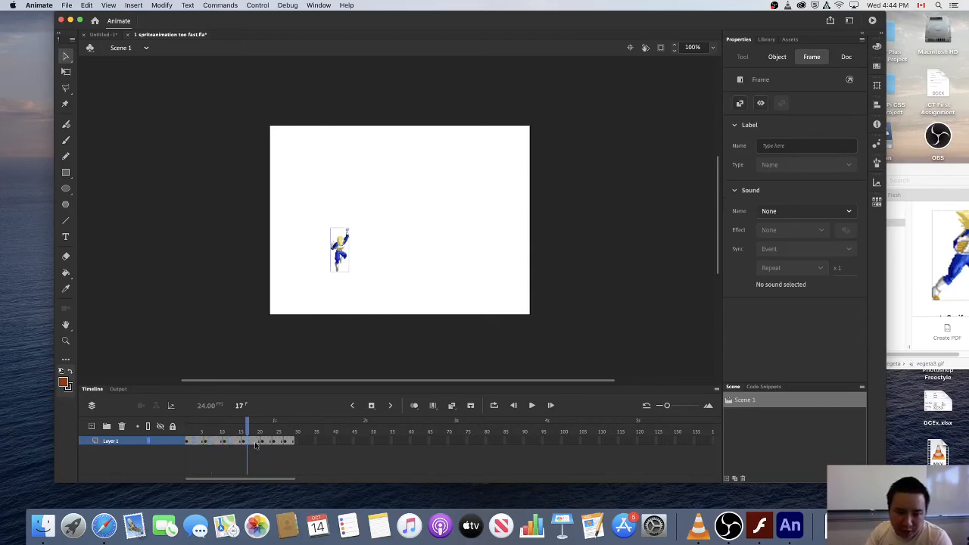
{"action": "left_click", "coordinate": [268, 442]}
{"action": "key", "text": "F5"}
{"action": "key", "text": "F5"}
{"action": "left_click", "coordinate": [282, 442]}
{"action": "key", "text": "F5"}
{"action": "key", "text": "F5"}
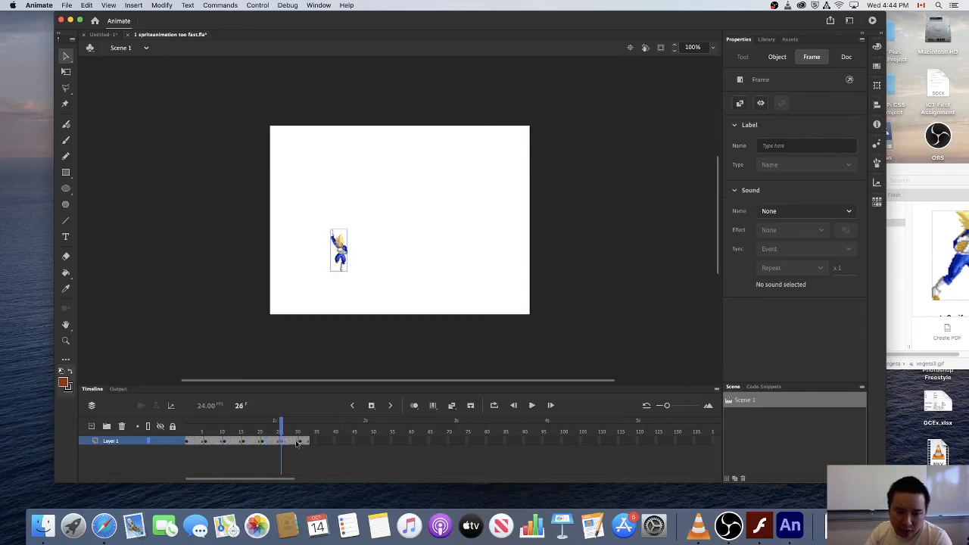
{"action": "left_click", "coordinate": [300, 441]}
{"action": "key", "text": "F5"}
{"action": "key", "text": "F5"}
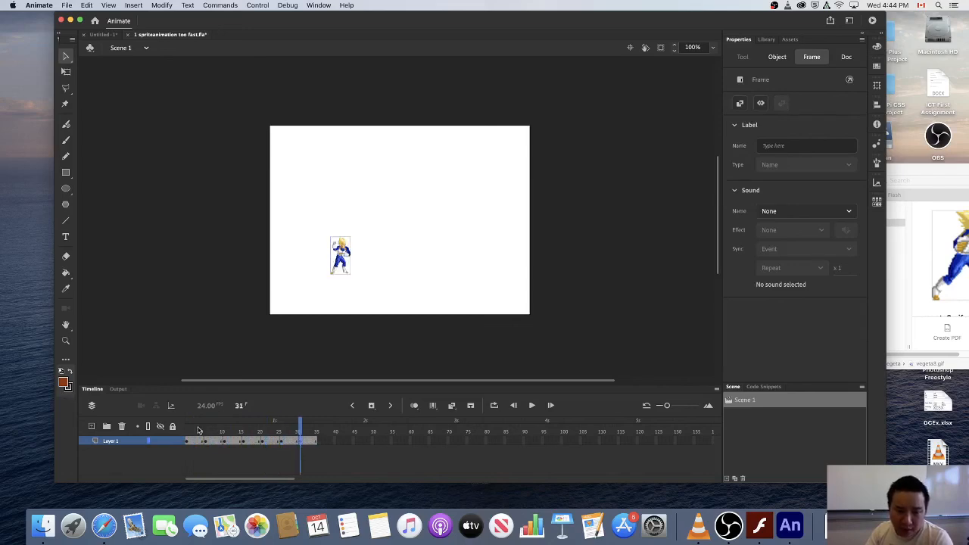
{"action": "left_click", "coordinate": [188, 430]}
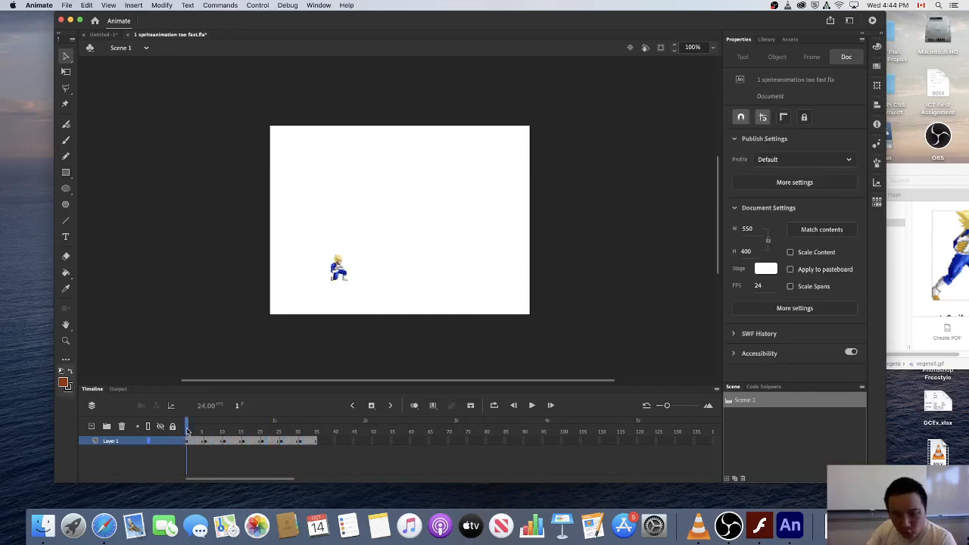
{"action": "key", "text": "Return"}
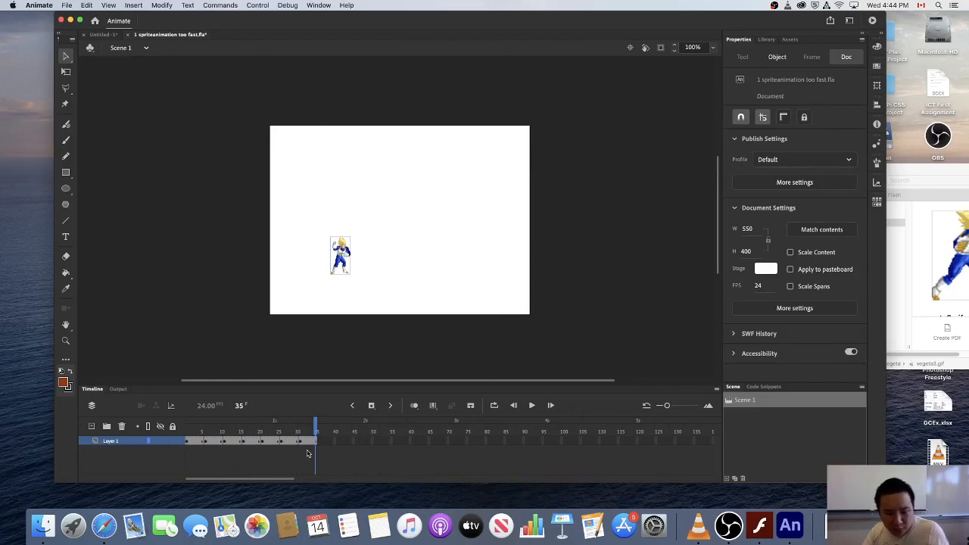
Undo the last frame insertions in Layer 1 until each of the seven poses is held for three frames
{"action": "key", "text": "super+z"}
{"action": "key", "text": "super+z"}
{"action": "key", "text": "super+z"}
{"action": "key", "text": "super+z"}
{"action": "key", "text": "super+z"}
{"action": "key", "text": "super+z"}
{"action": "key", "text": "super+z"}
{"action": "key", "text": "super+z"}
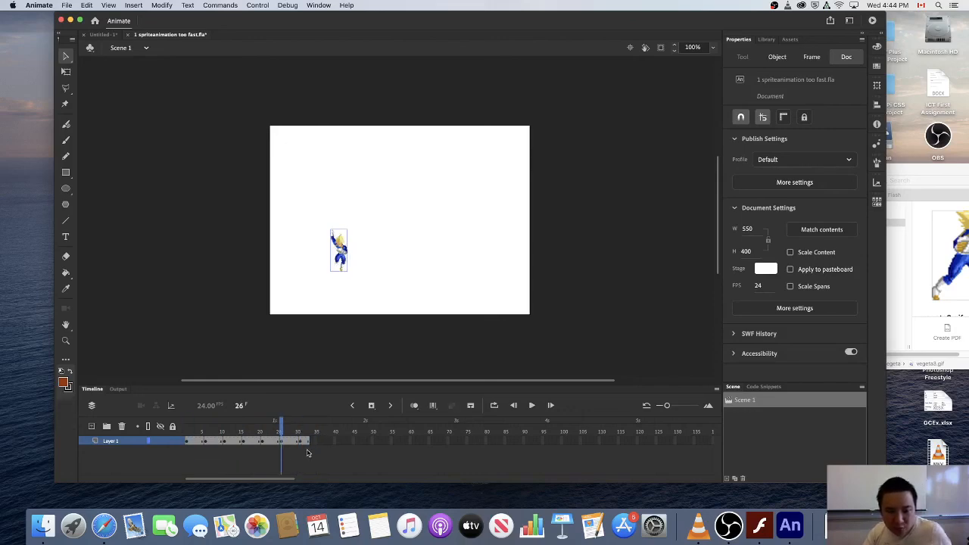
{"action": "key", "text": "super+z"}
{"action": "key", "text": "super+z"}
{"action": "key", "text": "super+z"}
{"action": "key", "text": "super+z"}
{"action": "key", "text": "super+z"}
{"action": "key", "text": "super+z"}
{"action": "key", "text": "super+z"}
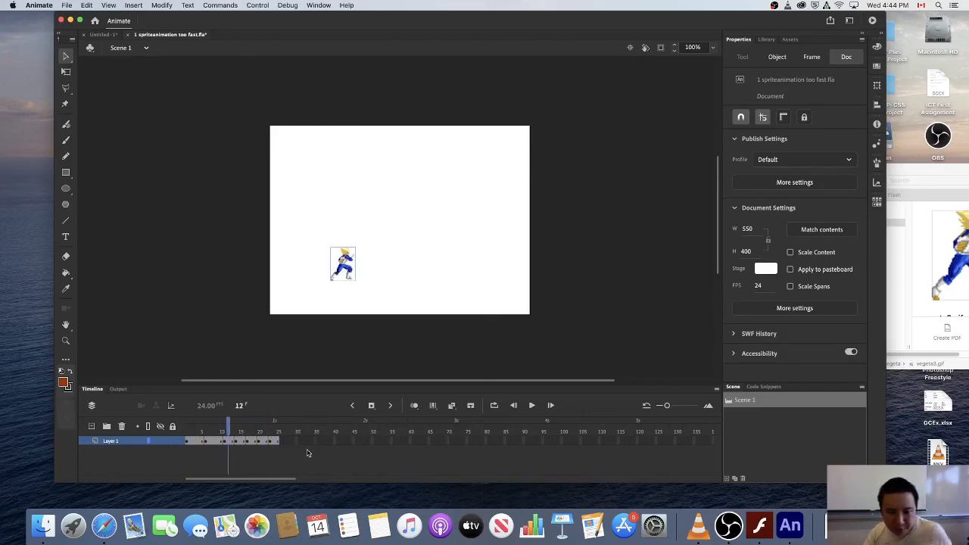
{"action": "key", "text": "super+z"}
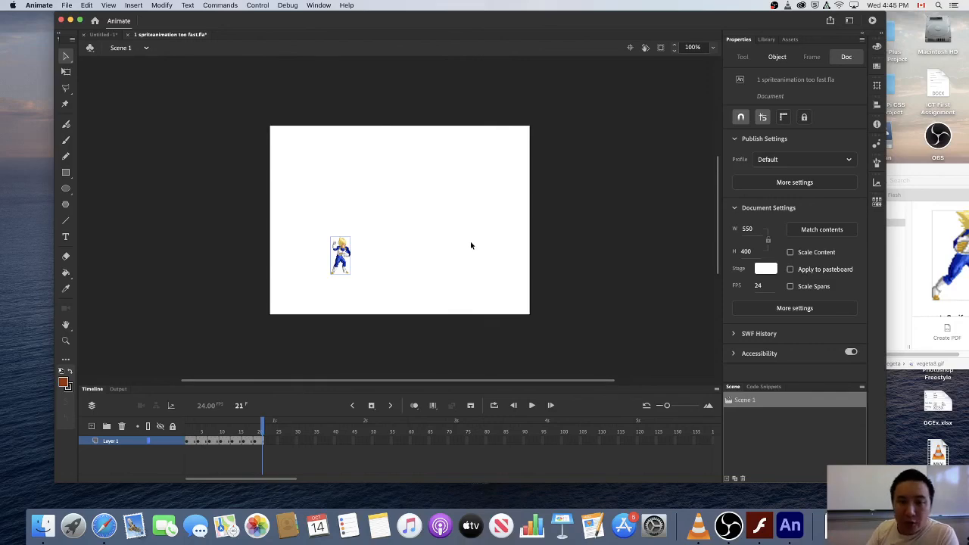
Test the movie in the SWF preview and move the preview window clear of the sprite on the stage
{"action": "left_click", "coordinate": [259, 5]}
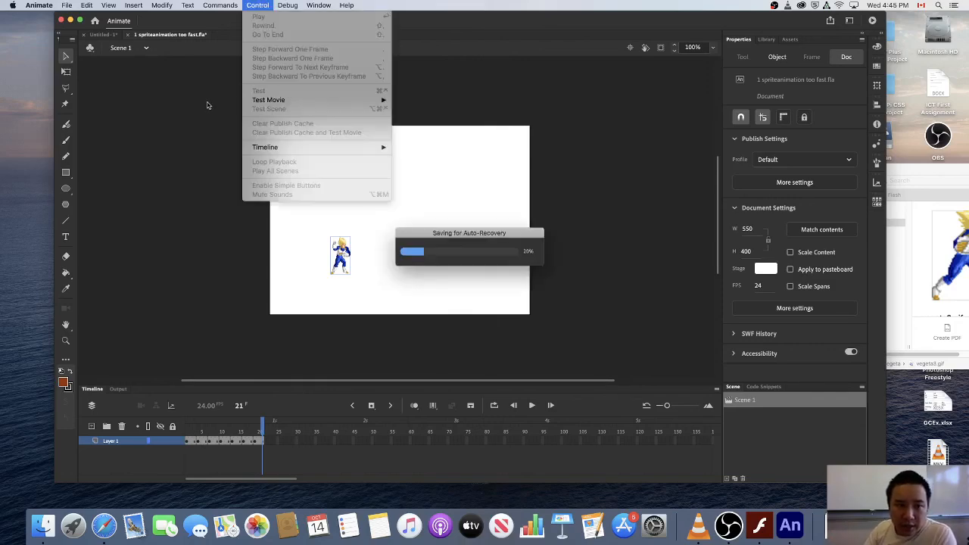
{"action": "left_click", "coordinate": [258, 4]}
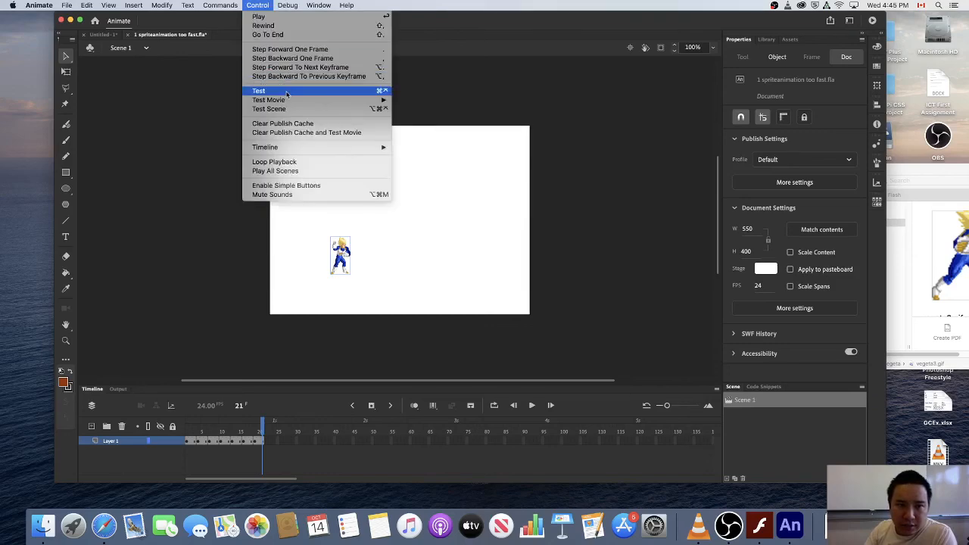
{"action": "left_click", "coordinate": [286, 92]}
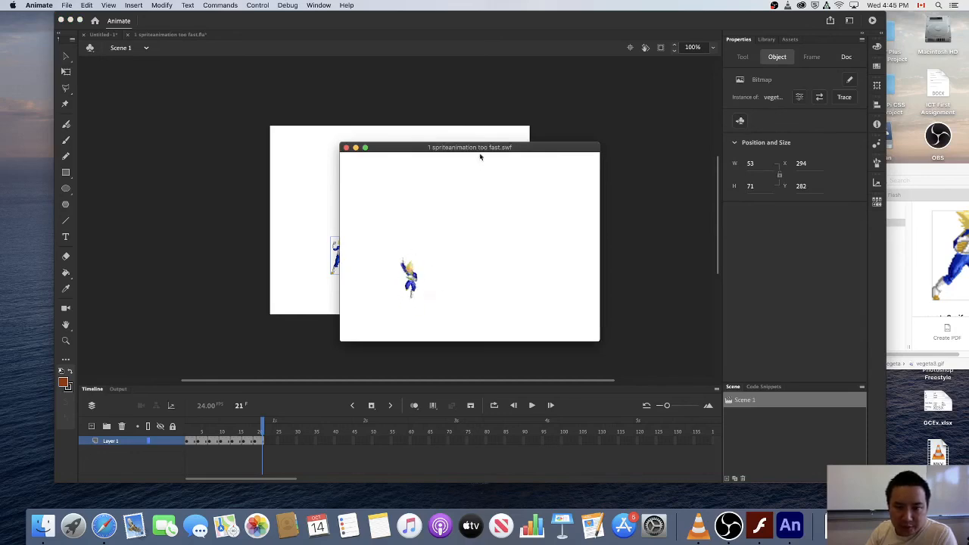
{"action": "left_click_drag", "start_coordinate": [480, 149], "coordinate": [521, 137]}
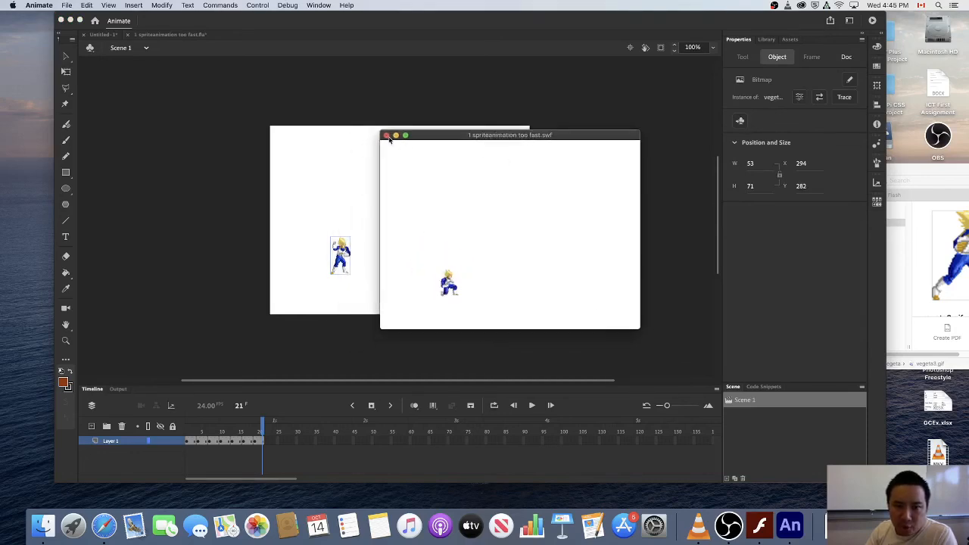